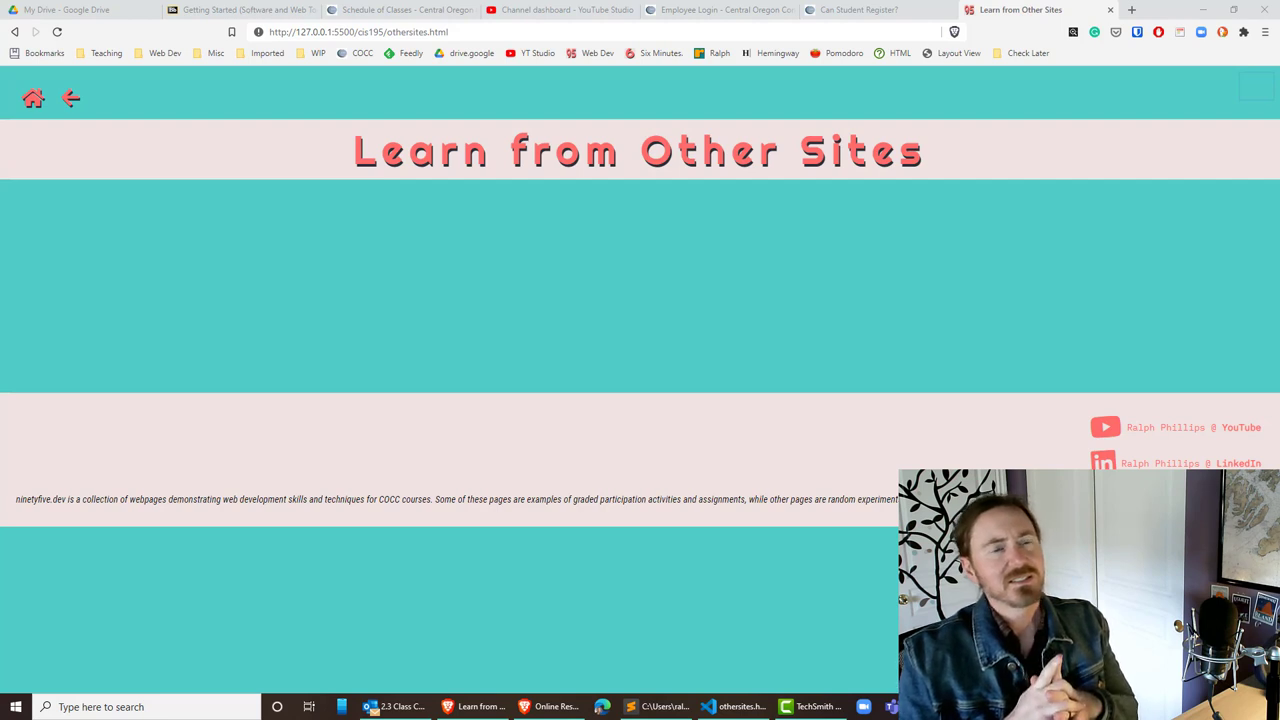
Step: Open a new blank tab next to the 'Learn from Other Sites' page
click(1132, 12)
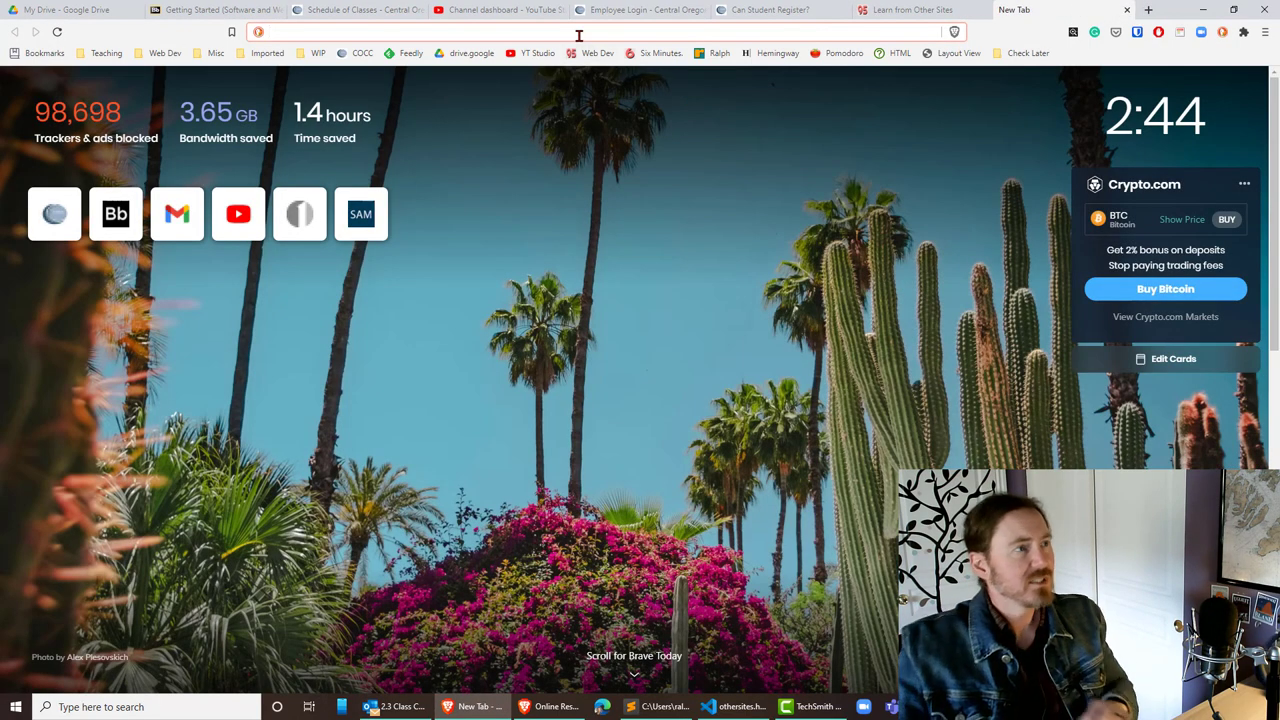
Step: Load apple.com in the new tab, glance at its source with Ctrl+U, then close that source tab
text(apple.com)
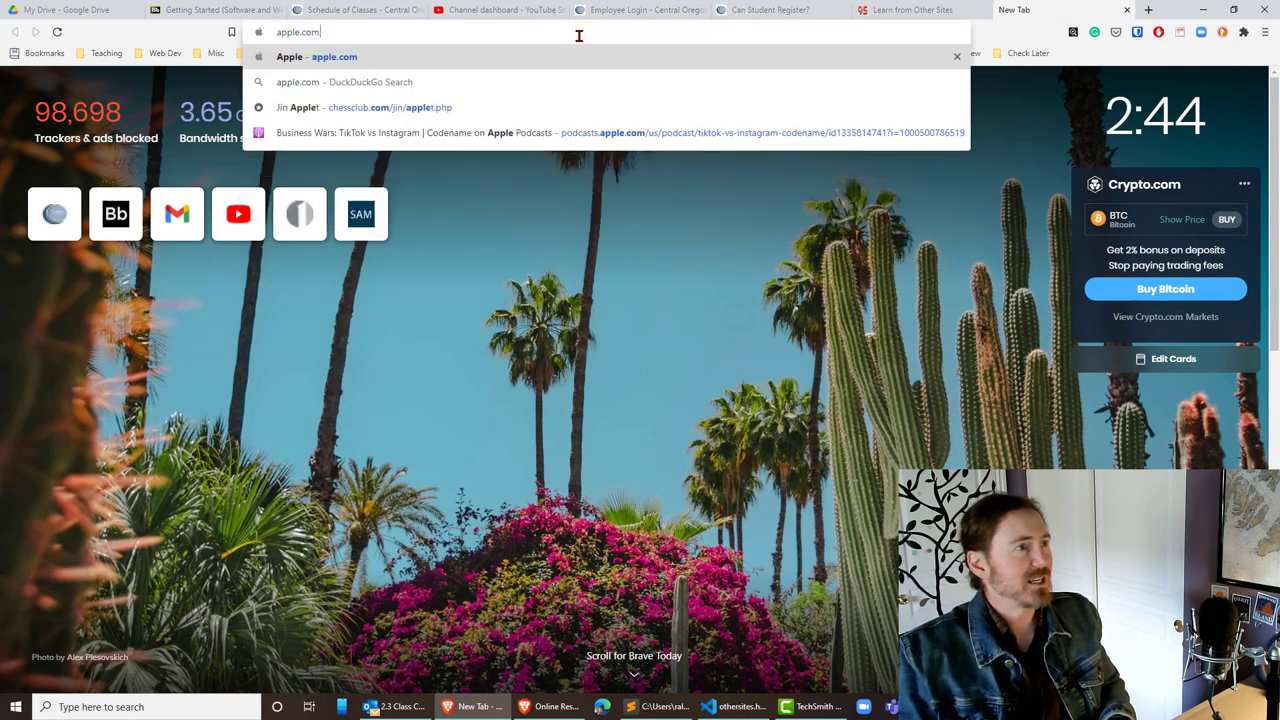
key(Return)
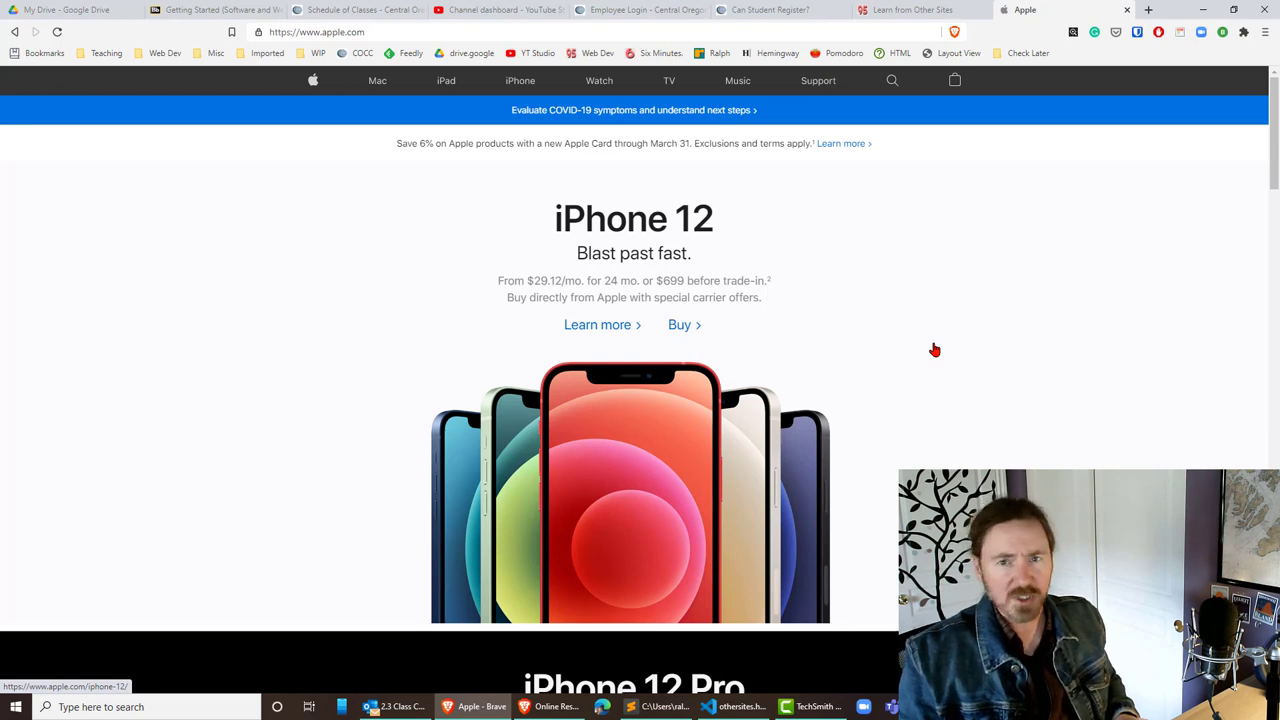
key(ctrl+u)
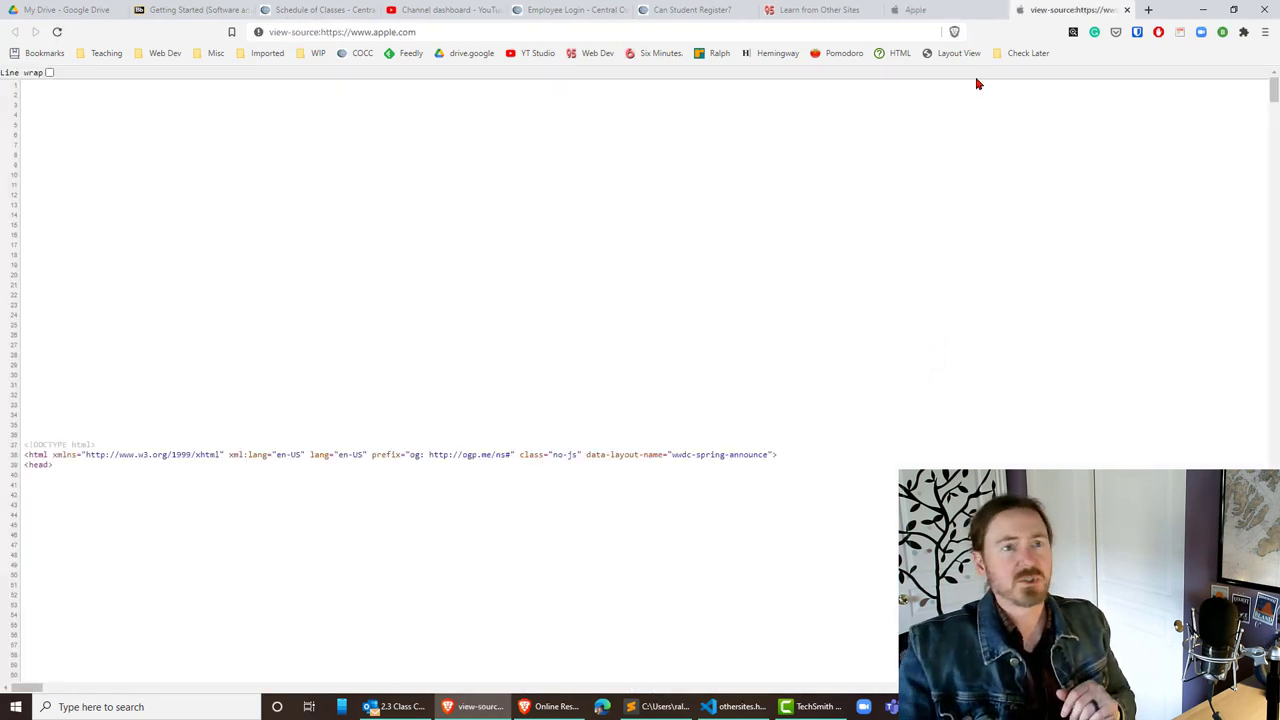
click(1127, 10)
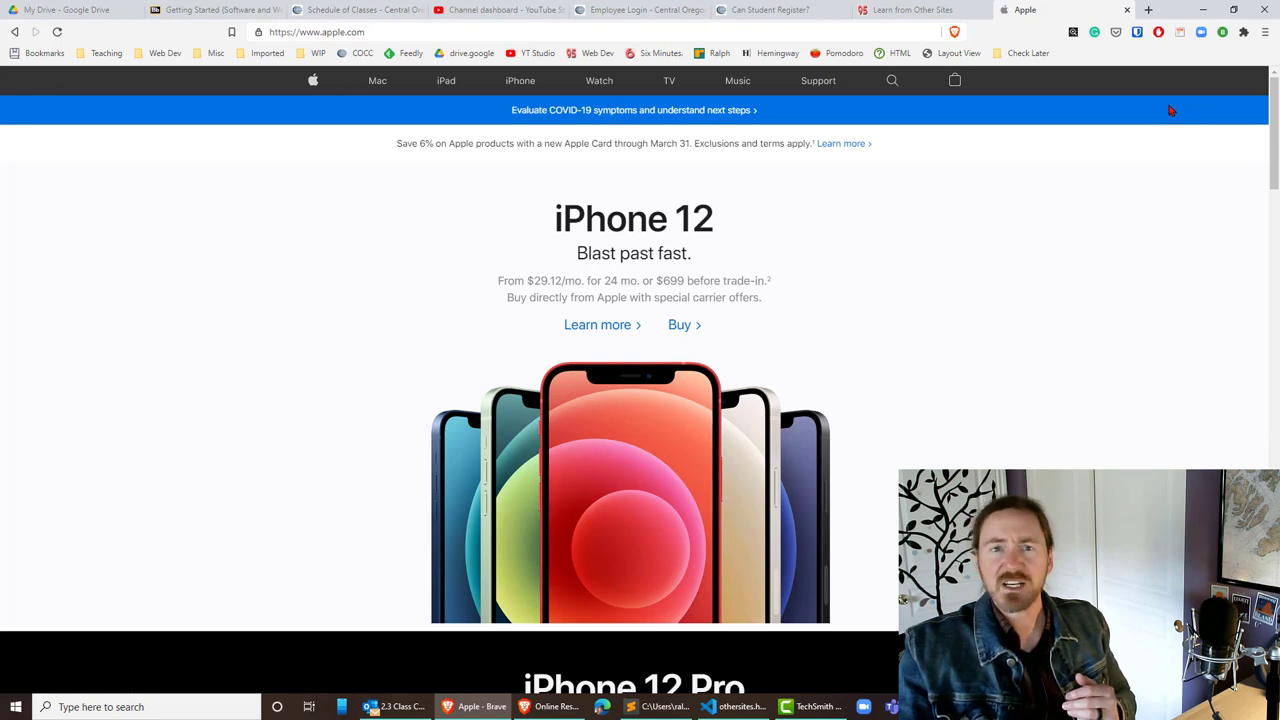
Step: View the apple.com page source from the right-click menu and scroll through the HTML
right_click(1094, 113)
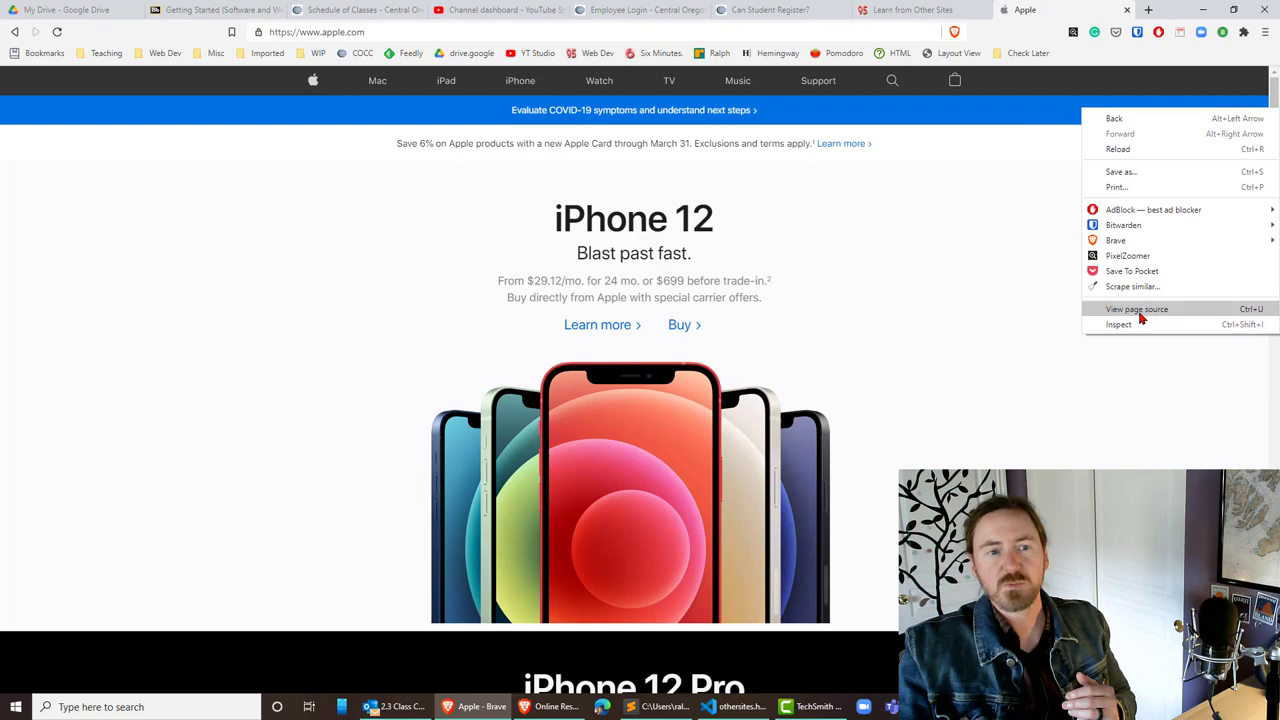
click(1200, 312)
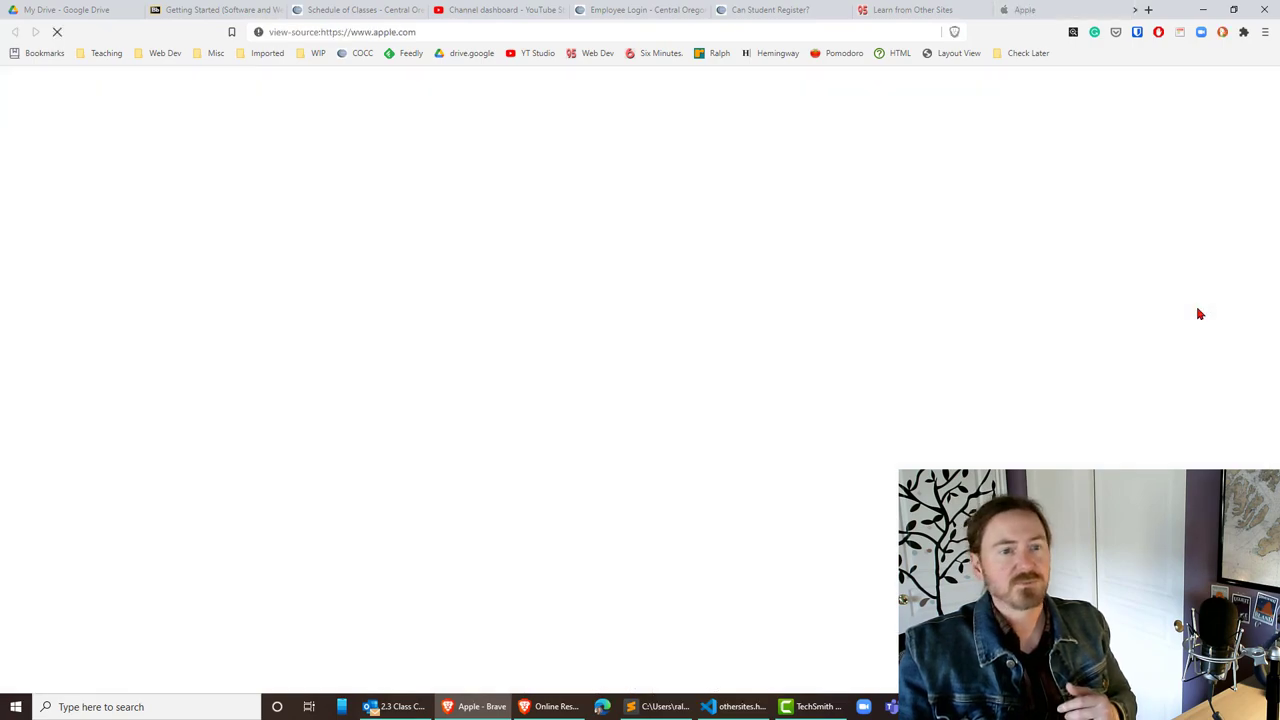
scroll(483, 323, down, 10)
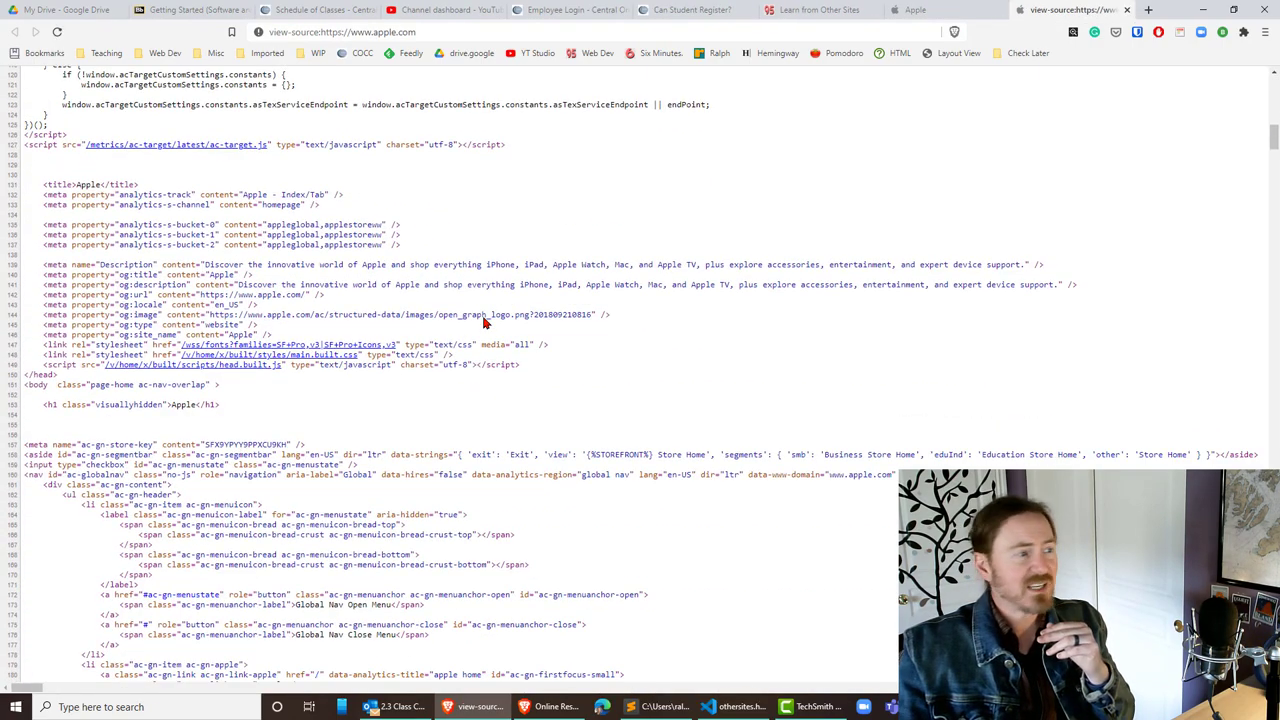
scroll(483, 323, down, 12)
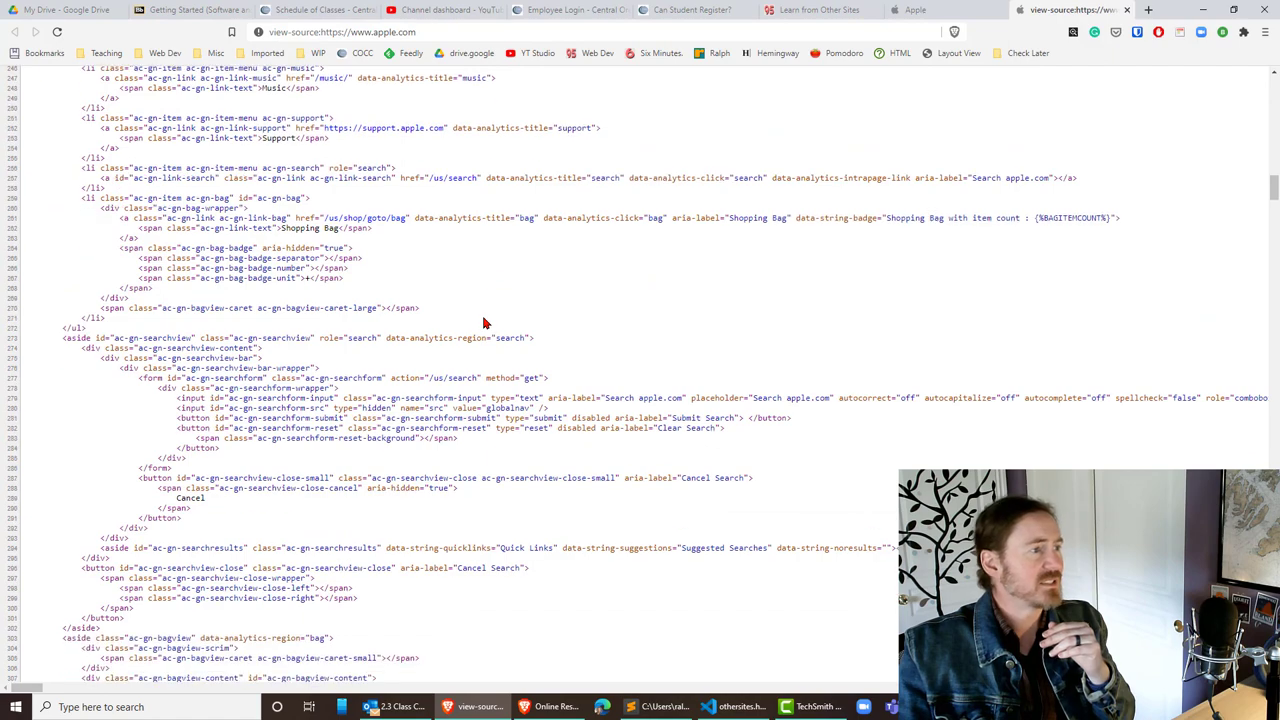
scroll(483, 323, down, 4)
scroll(486, 320, up, 4)
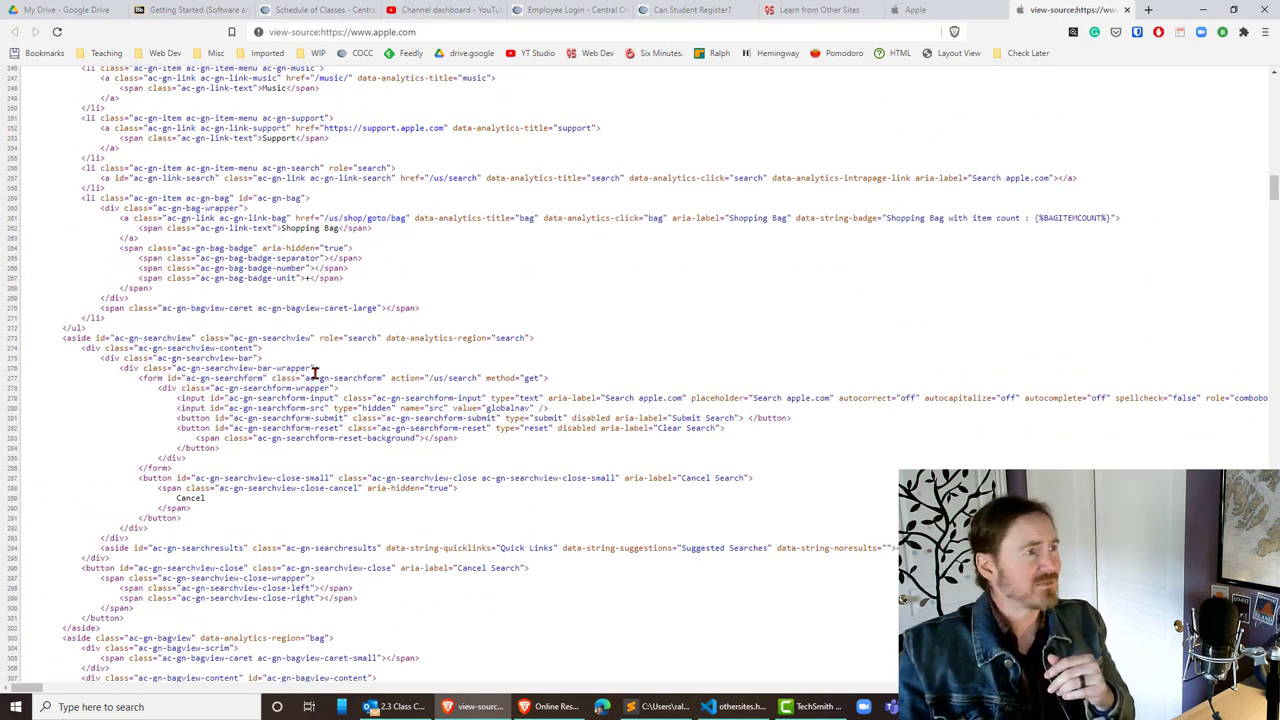
scroll(313, 373, up, 10)
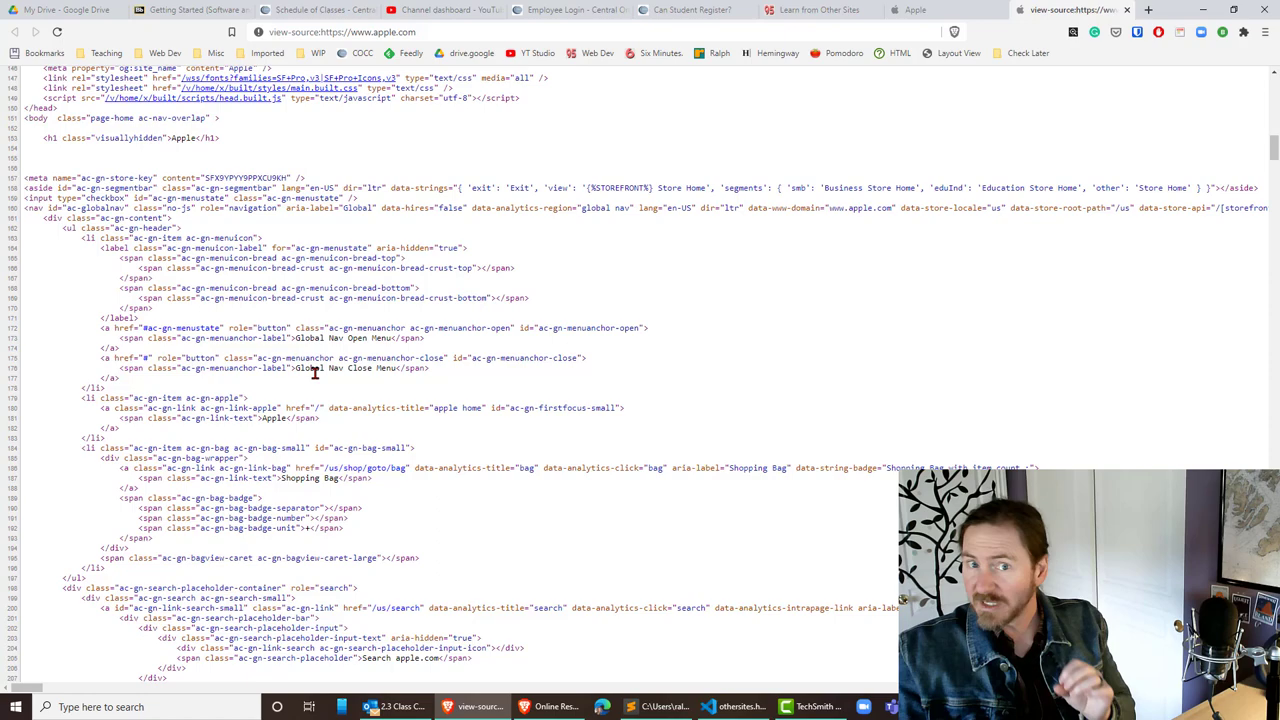
scroll(330, 420, up, 5)
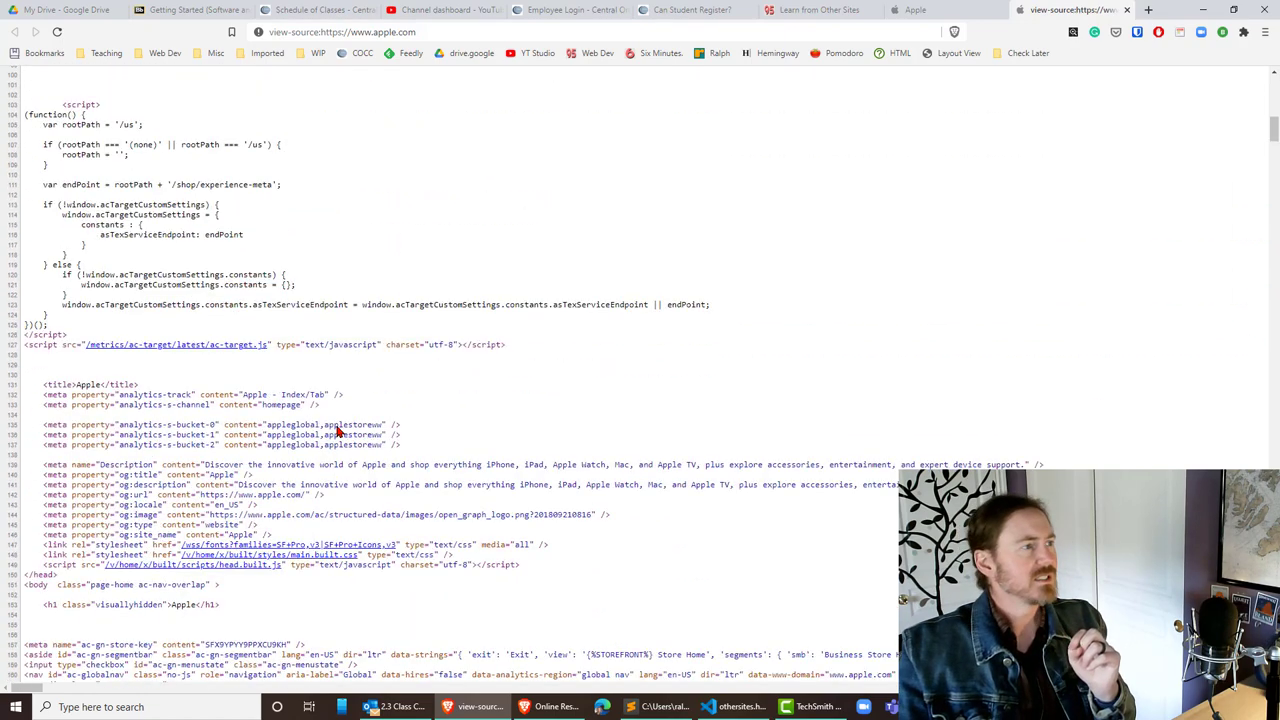
scroll(338, 430, up, 2)
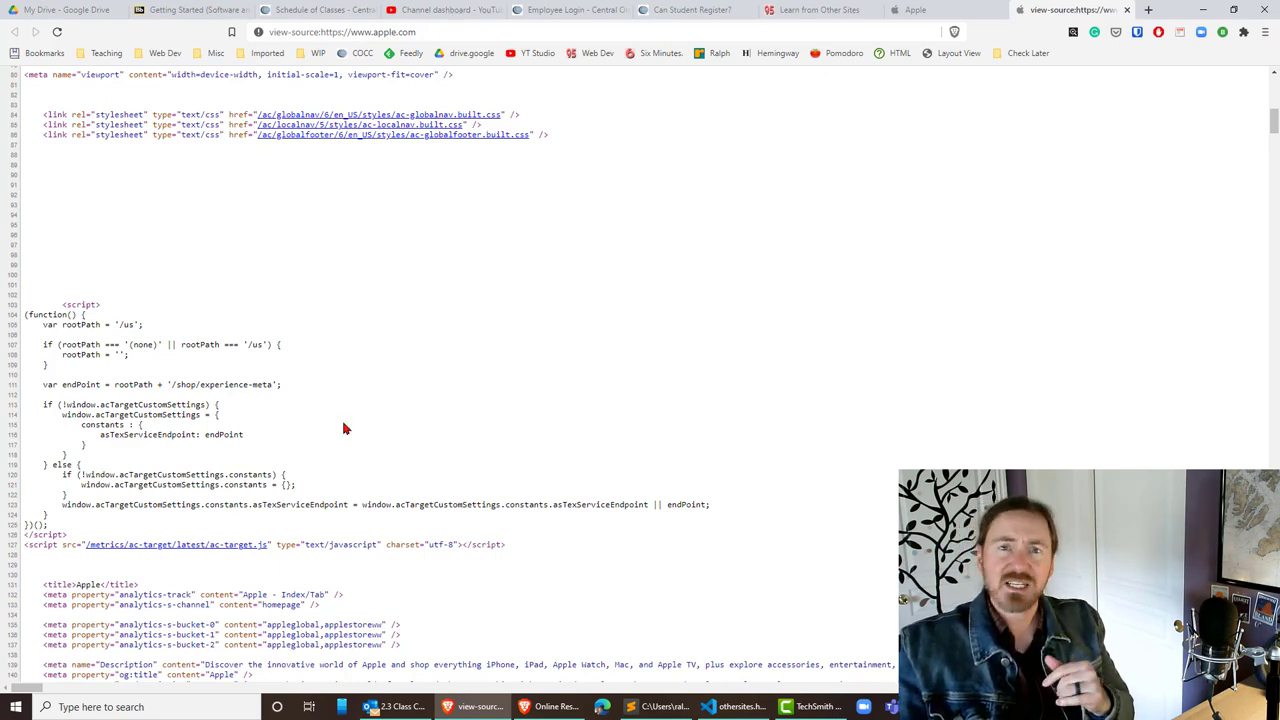
scroll(343, 428, up, 8)
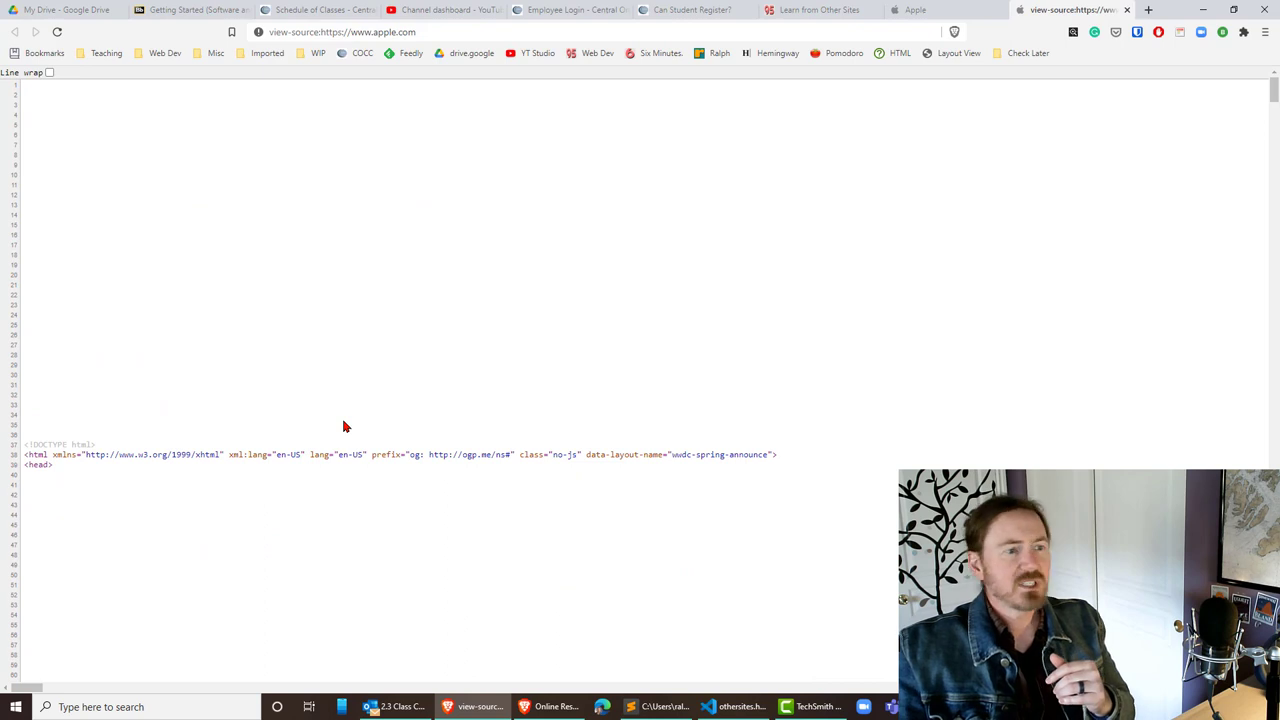
Step: Zoom the source view to 250% and highlight the <!DOCTYPE html> declaration on line 37
key(ctrl+plus)
key(ctrl+plus)
key(ctrl+plus)
key(ctrl+plus)
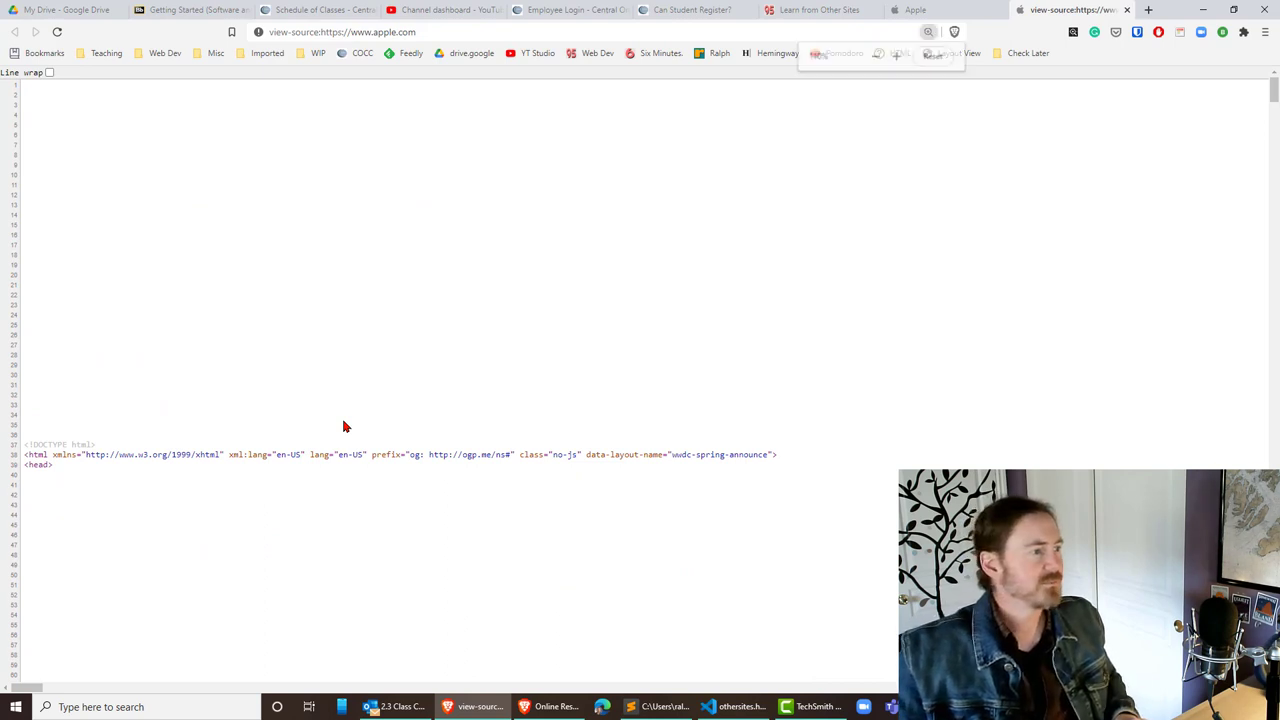
key(ctrl+plus)
key(ctrl+plus)
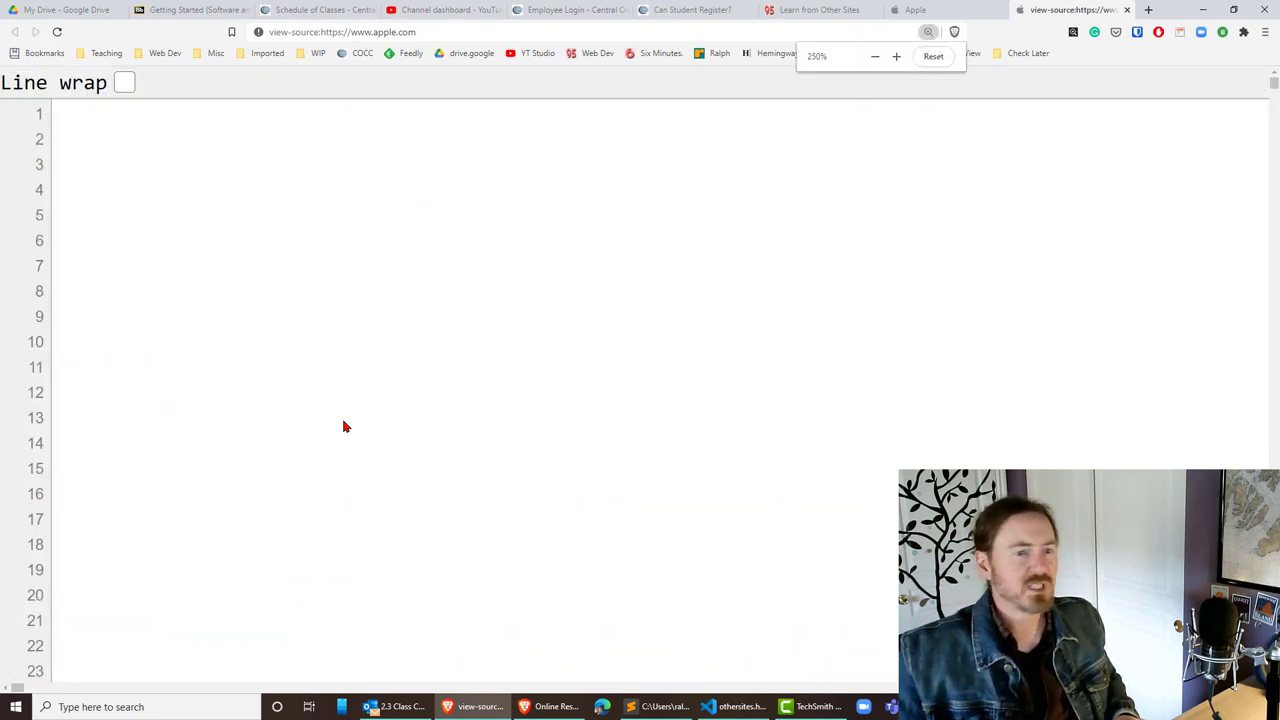
scroll(343, 427, down, 8)
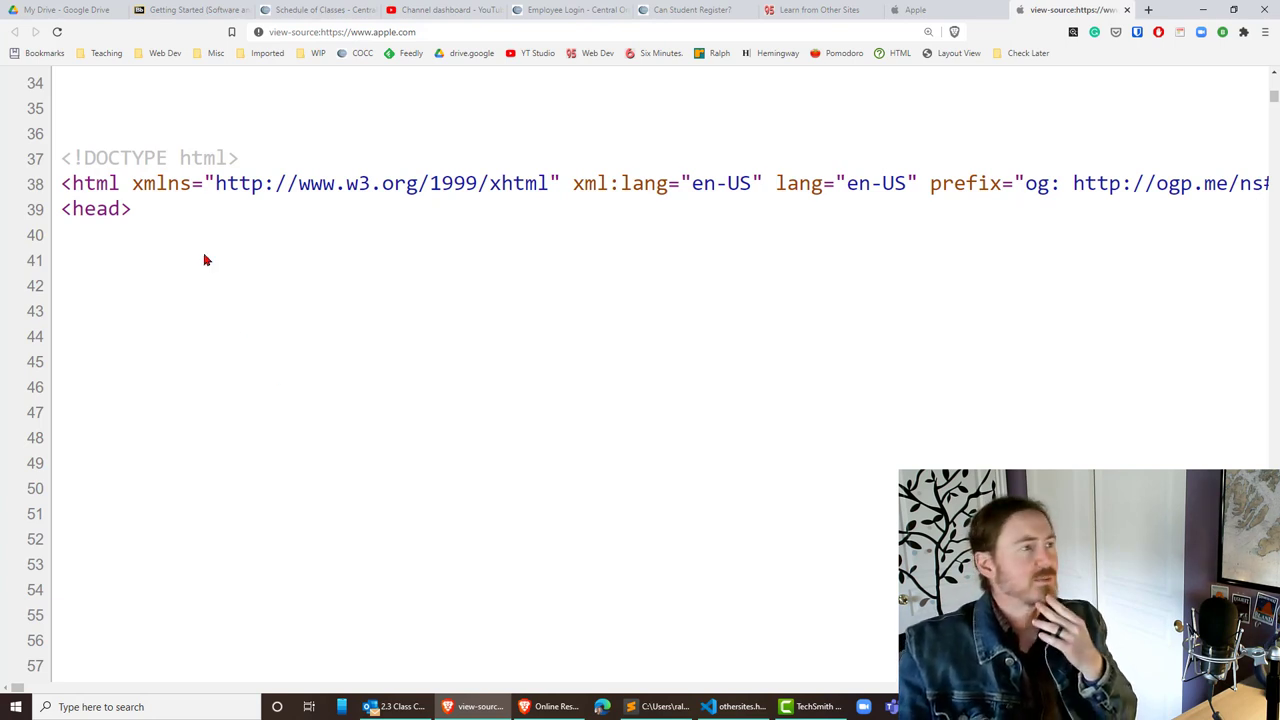
drag(242, 168, 51, 171)
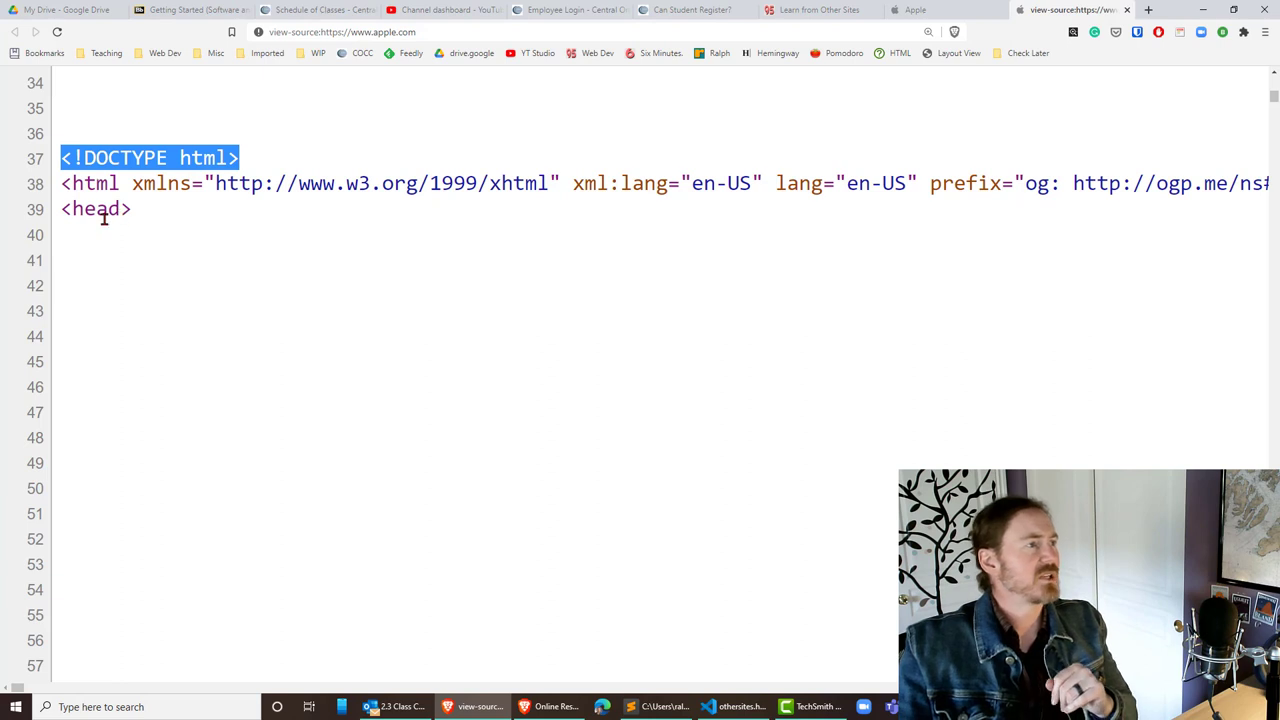
drag(64, 186, 190, 186)
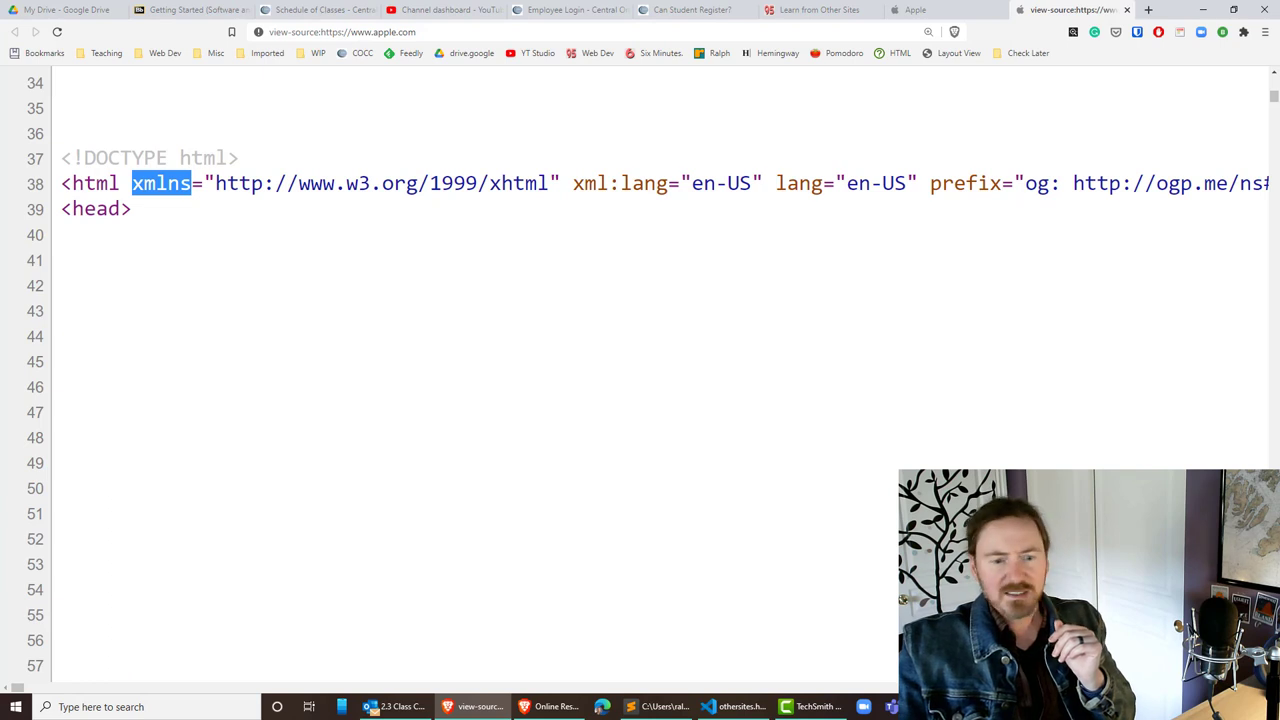
scroll(731, 414, up, 8)
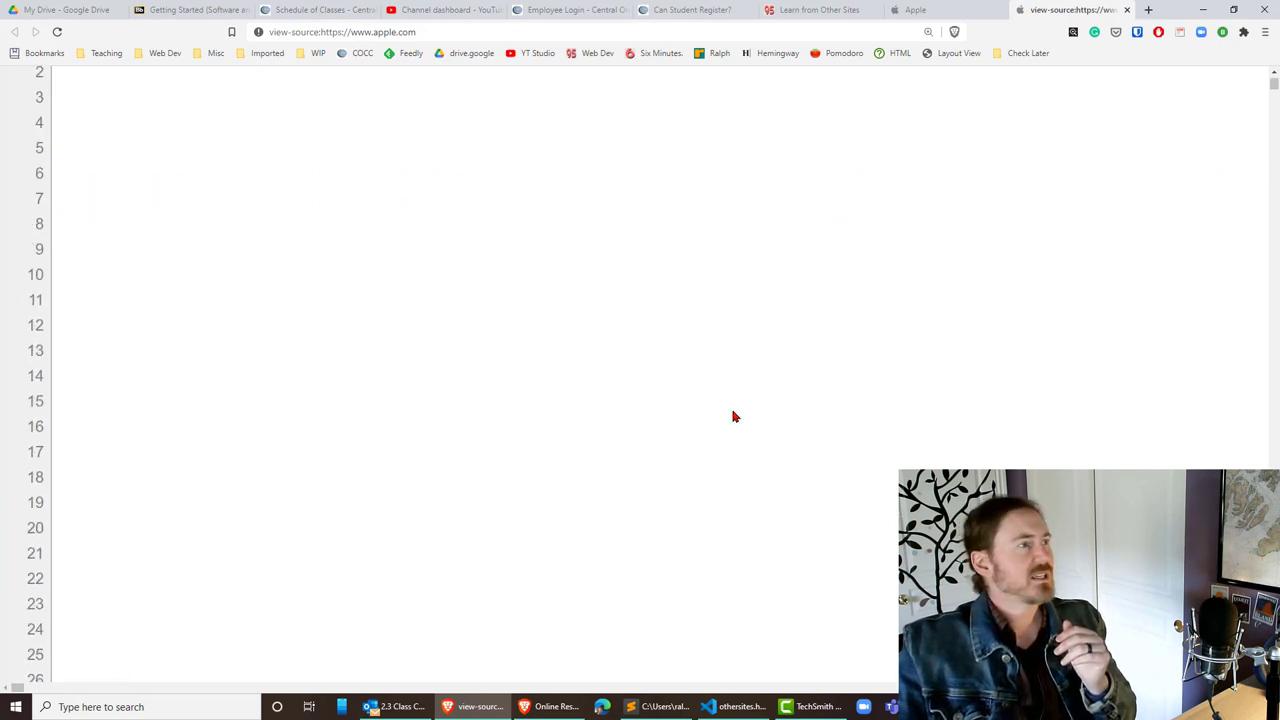
scroll(733, 416, down, 7)
scroll(733, 416, up, 7)
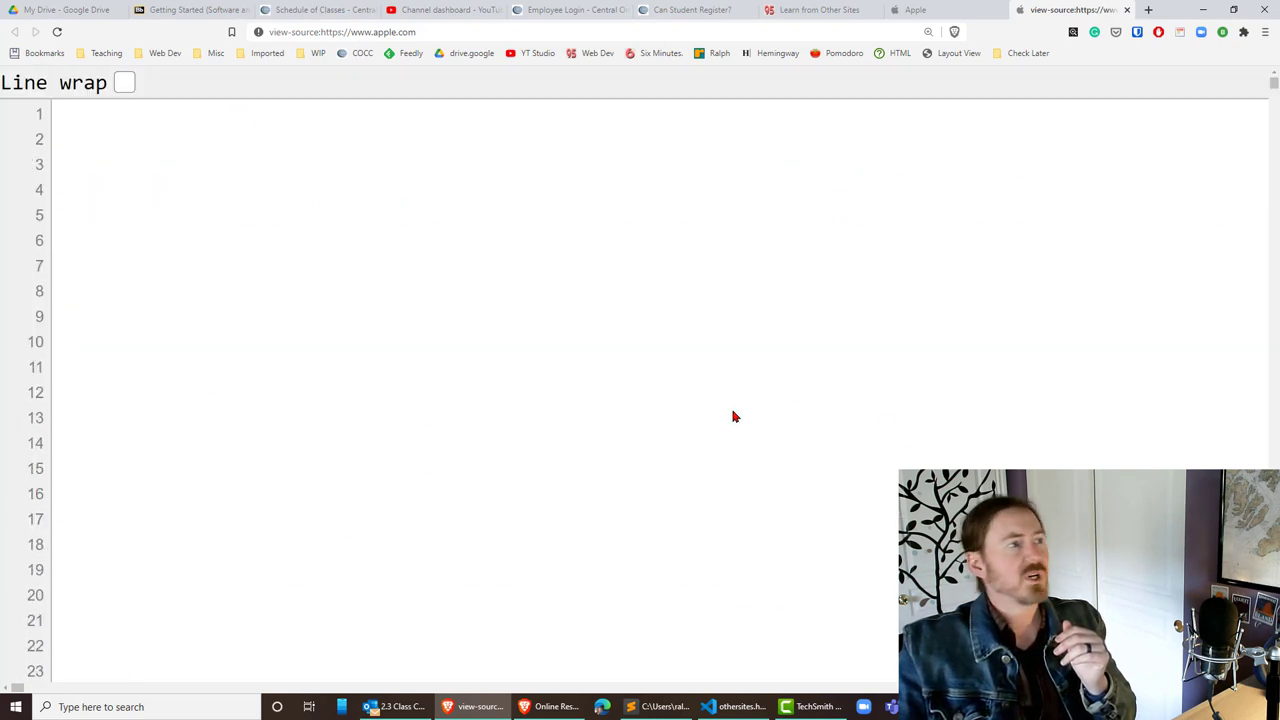
Step: Turn on Line wrap and highlight the ' /' in the meta charset tag on line 70
click(124, 84)
scroll(464, 268, down, 8)
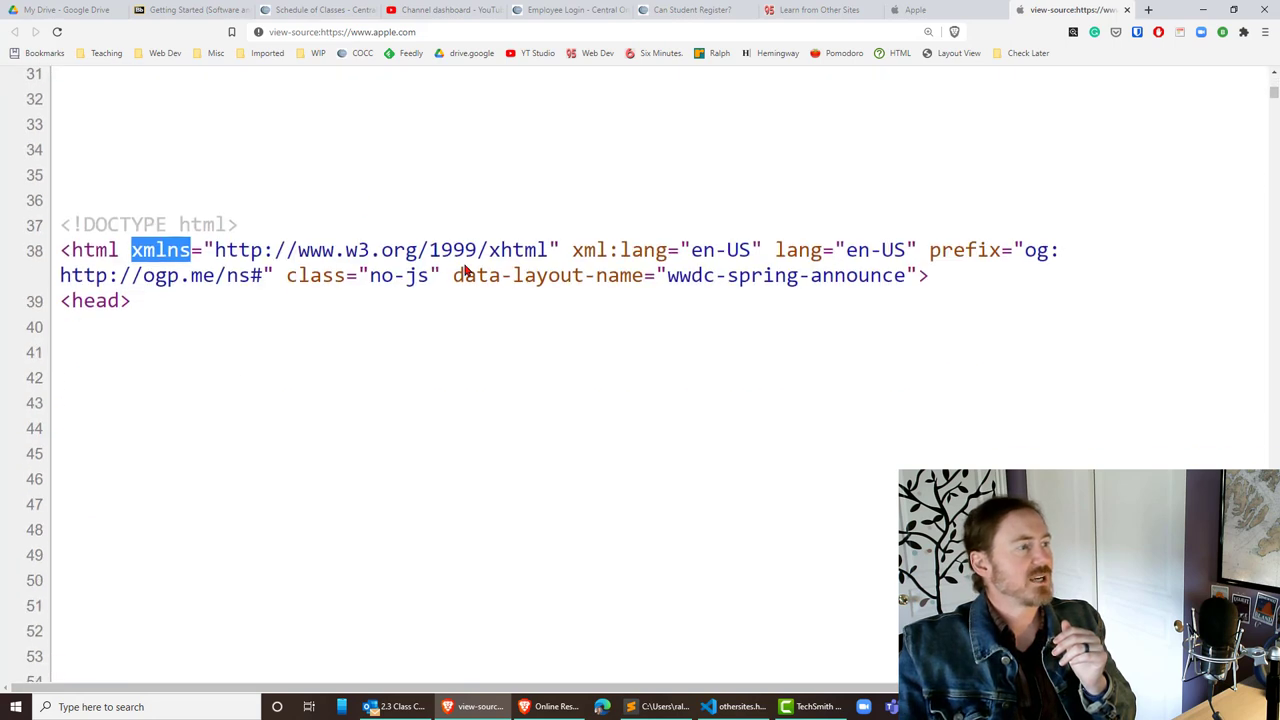
scroll(464, 266, down, 1)
scroll(464, 266, up, 1)
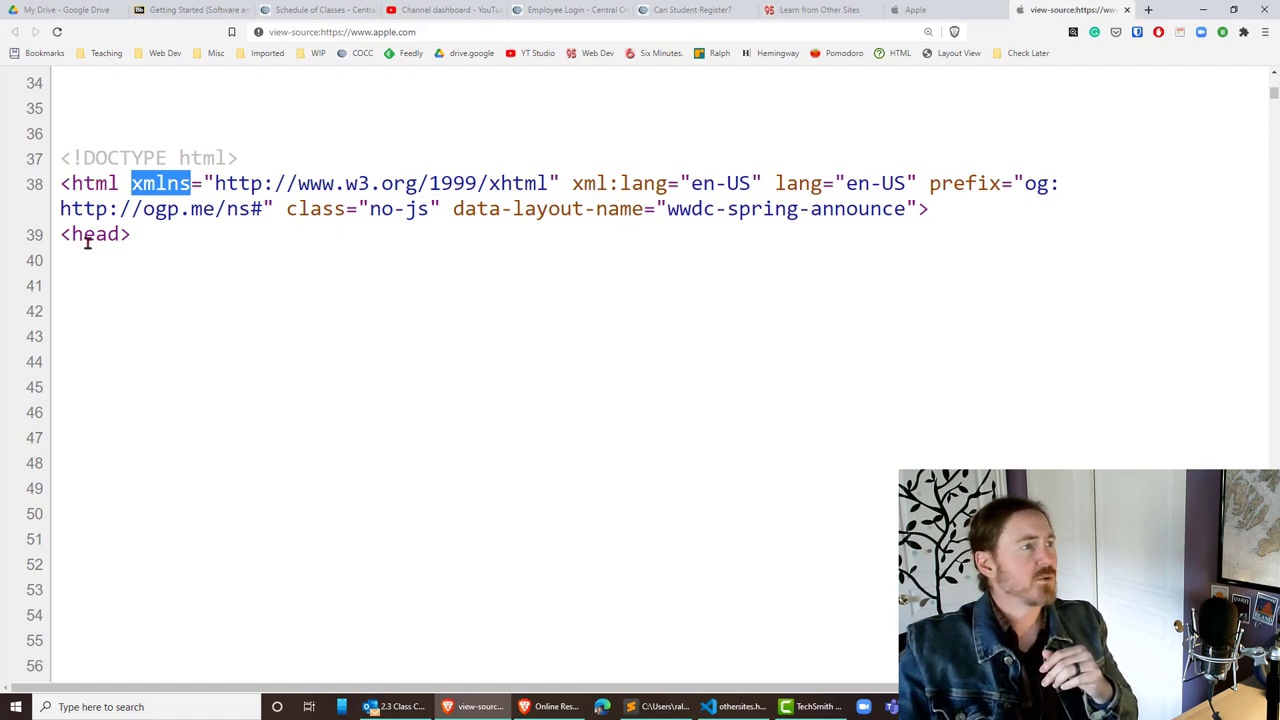
scroll(137, 243, down, 8)
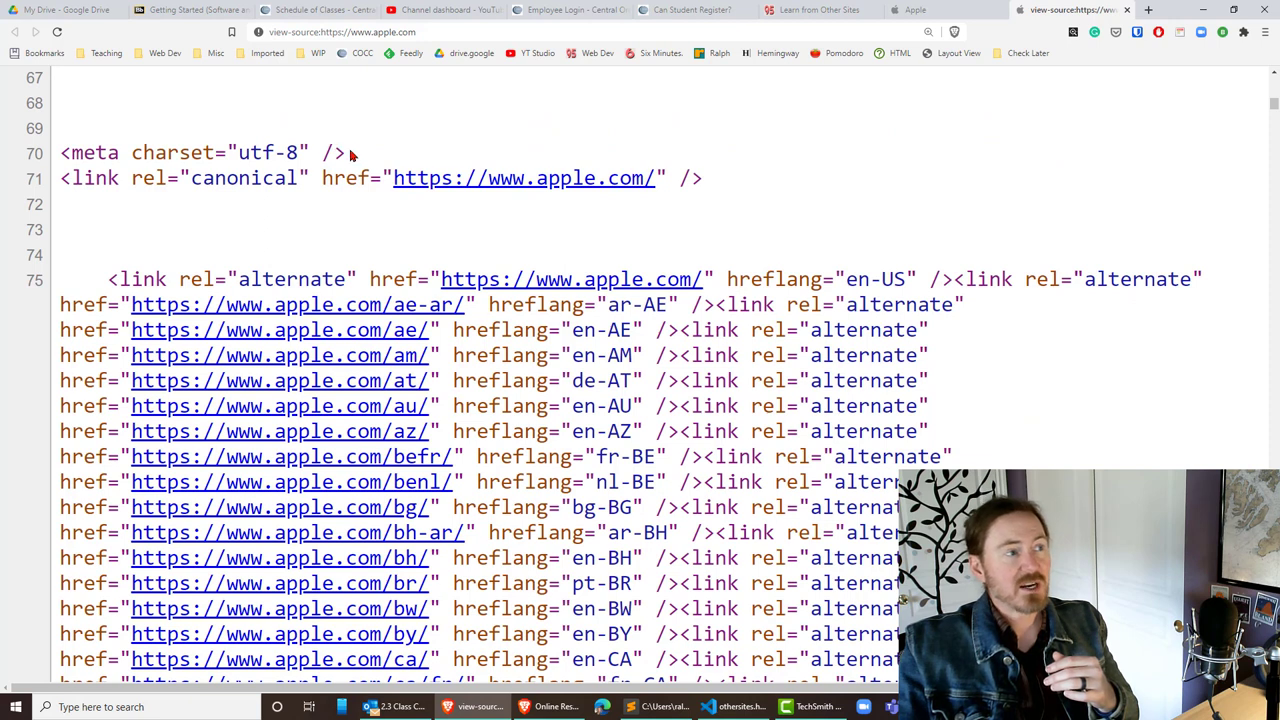
drag(310, 152, 333, 152)
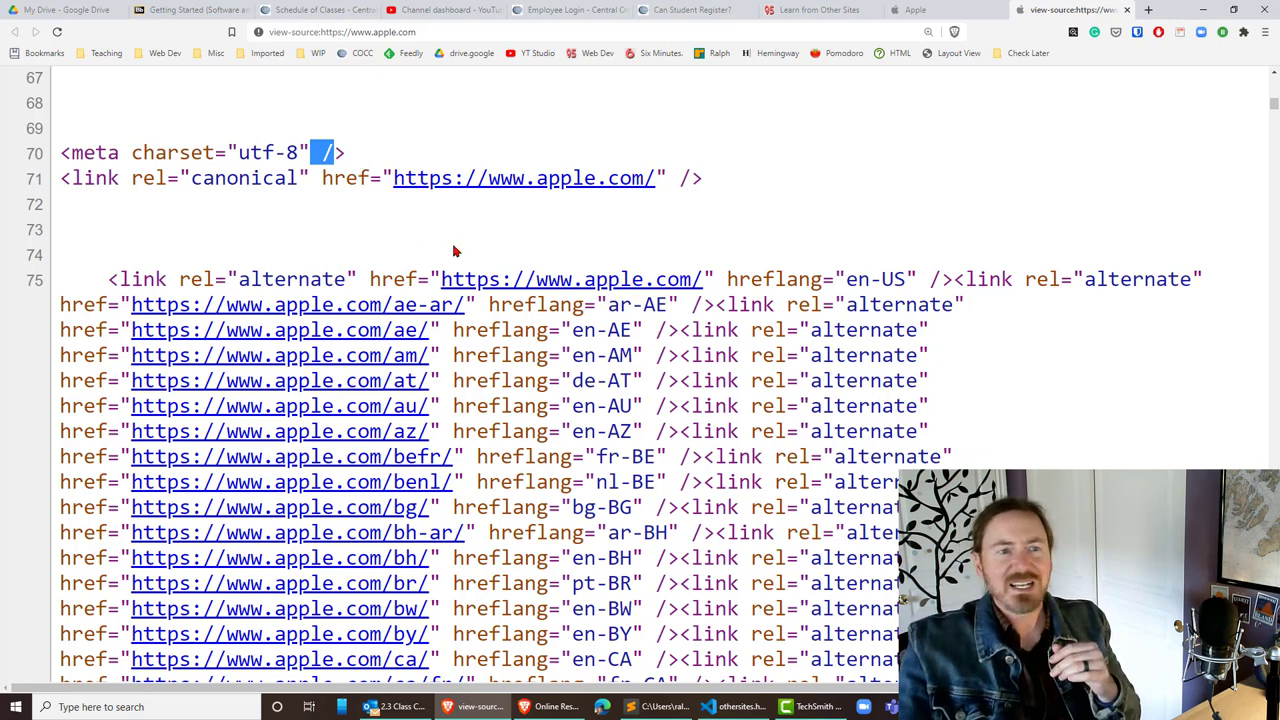
click(354, 154)
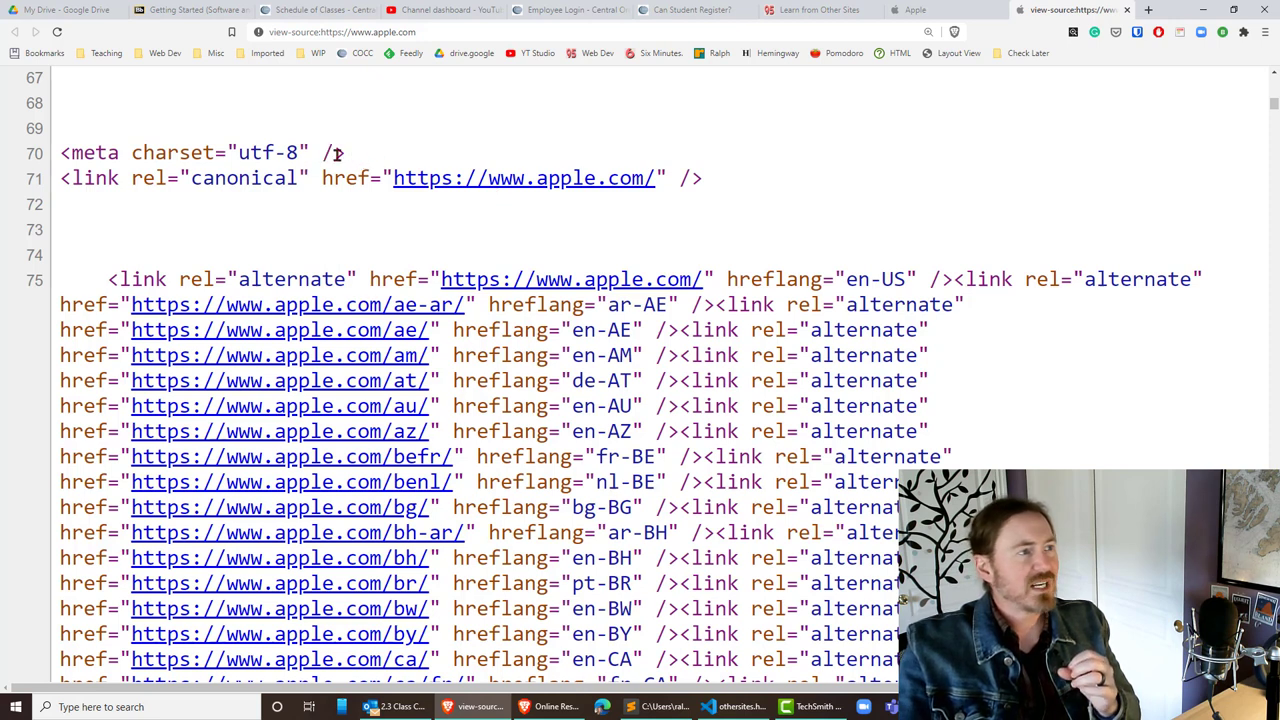
drag(310, 153, 343, 153)
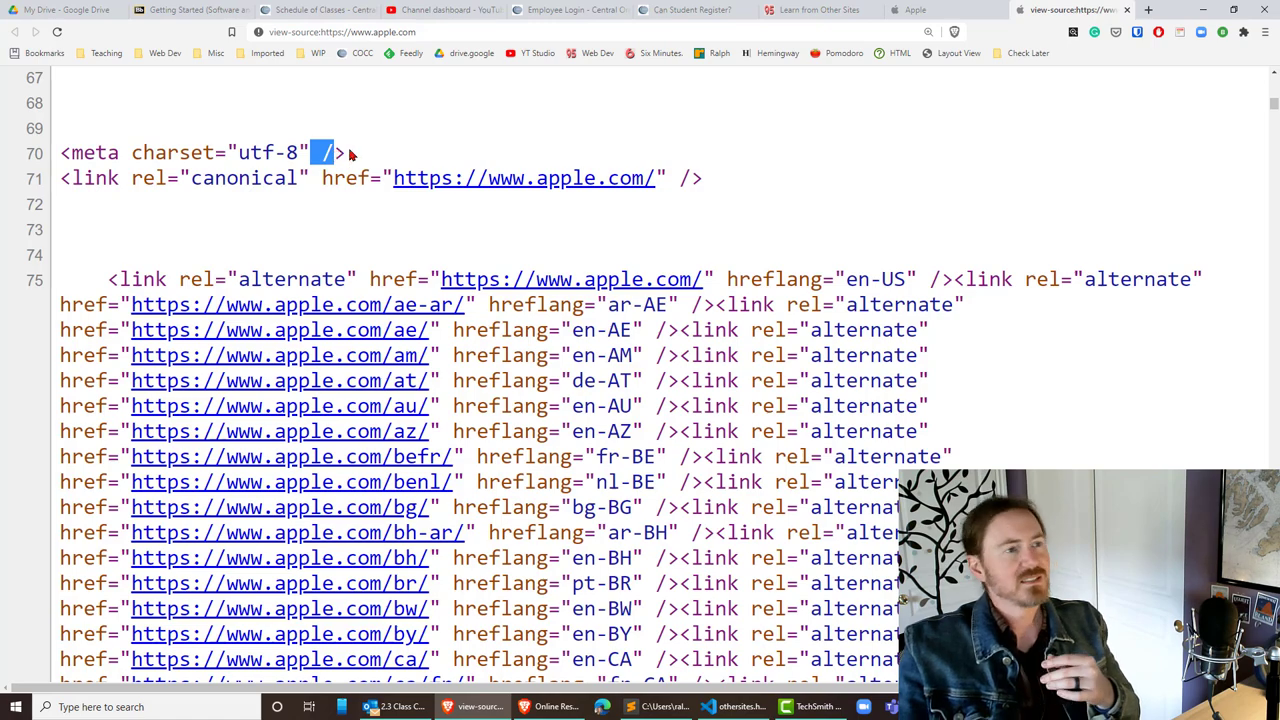
click(352, 157)
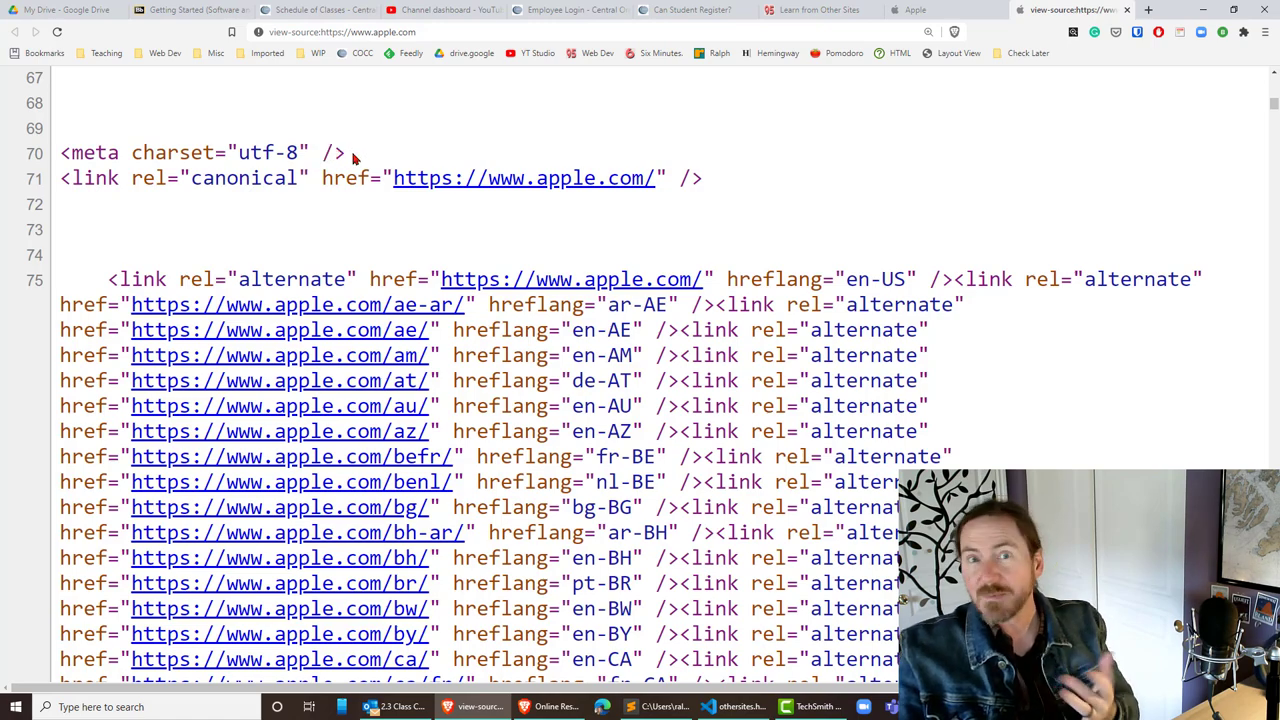
scroll(545, 265, down, 10)
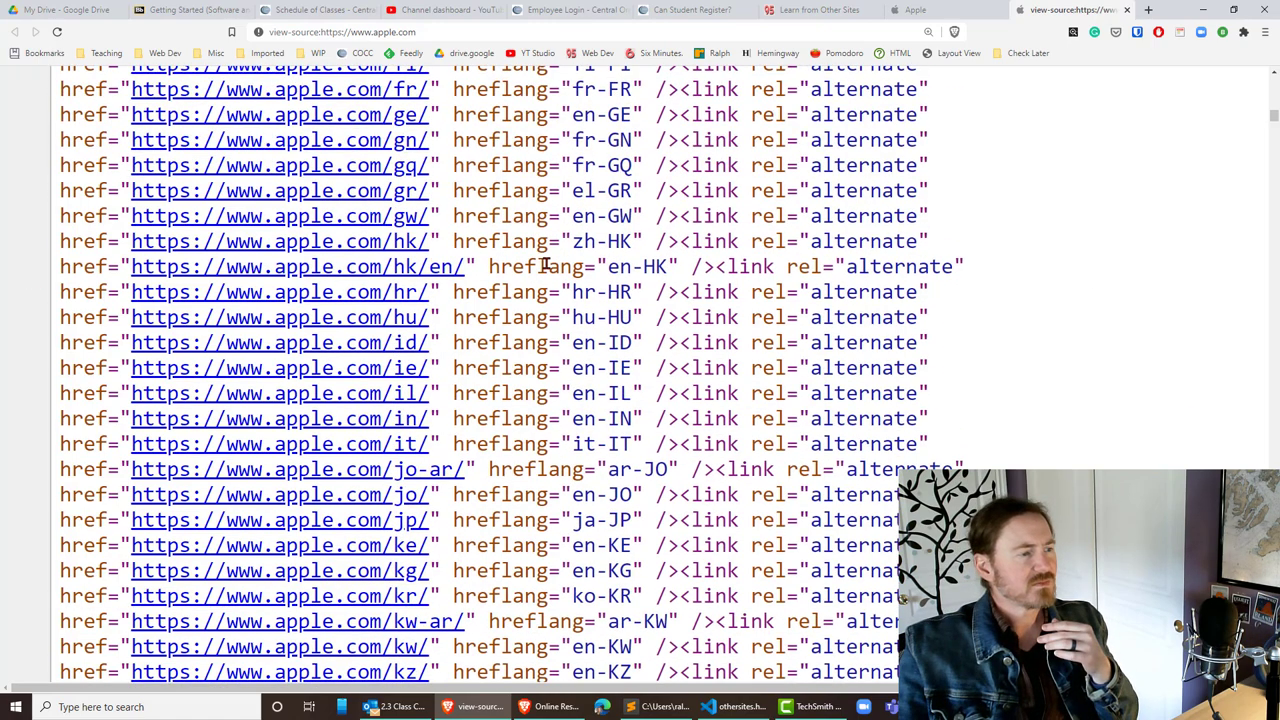
scroll(545, 265, down, 15)
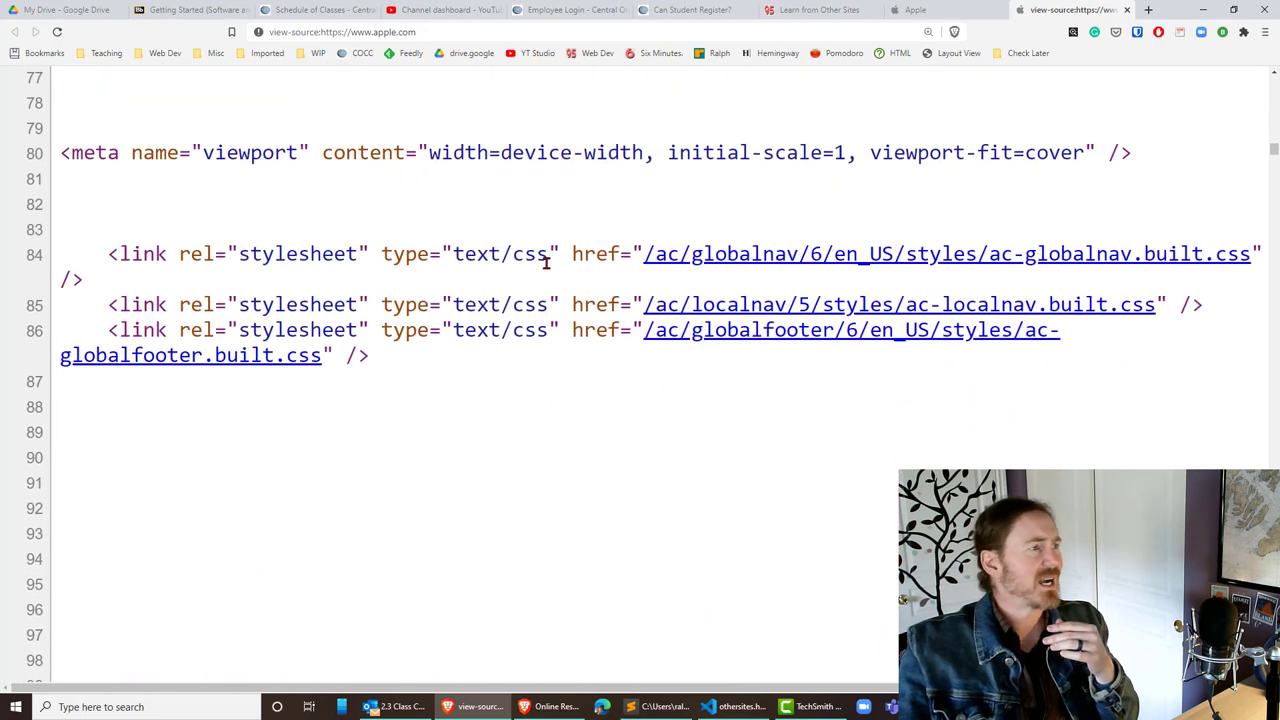
scroll(688, 368, down, 20)
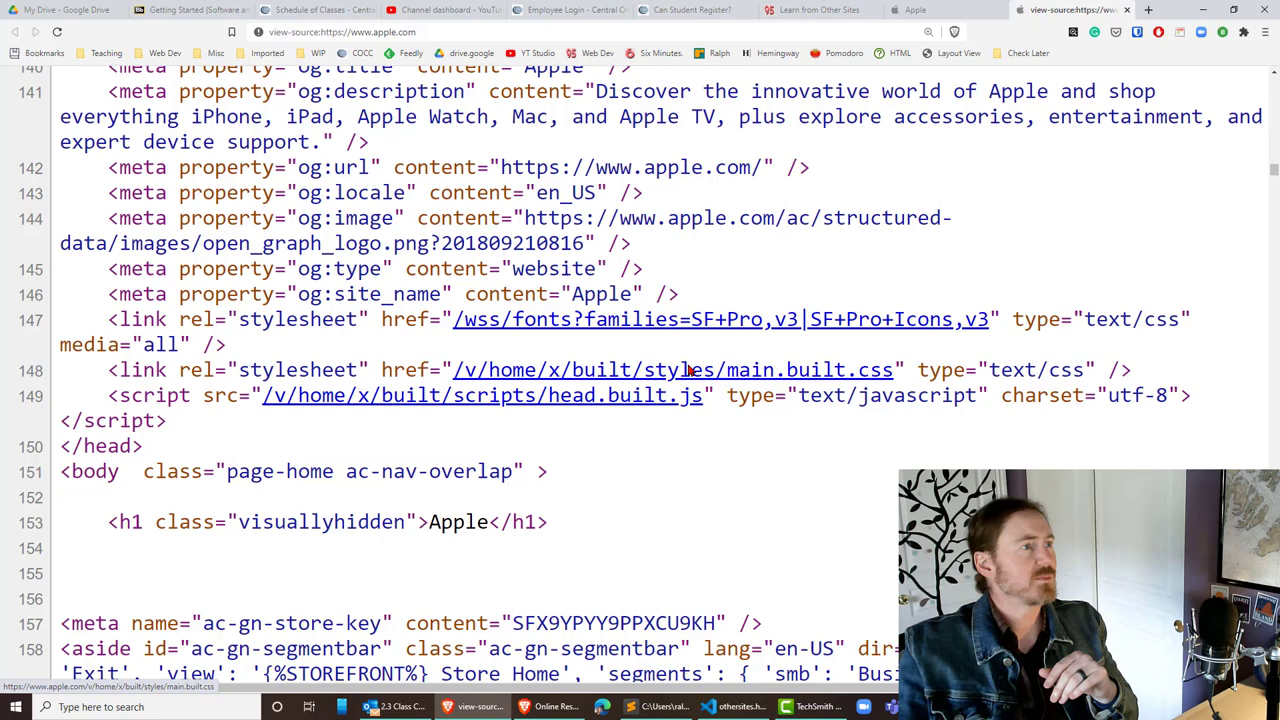
scroll(688, 370, down, 5)
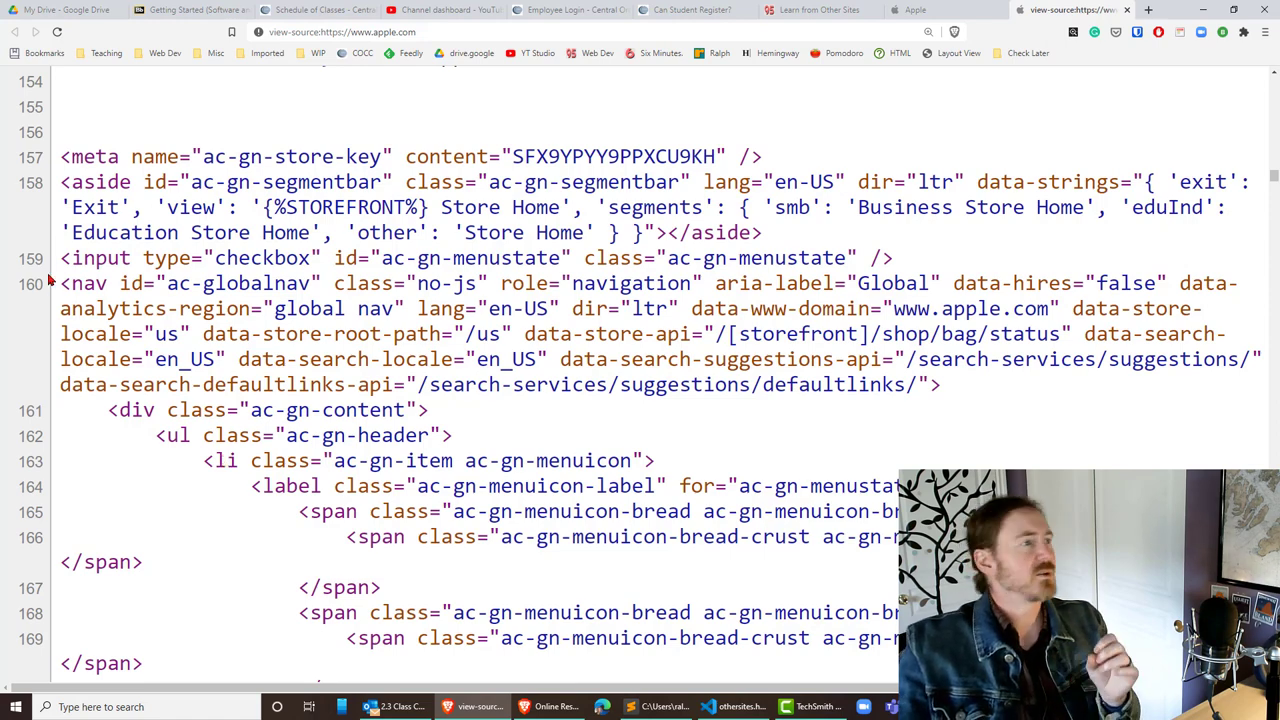
scroll(368, 270, down, 3)
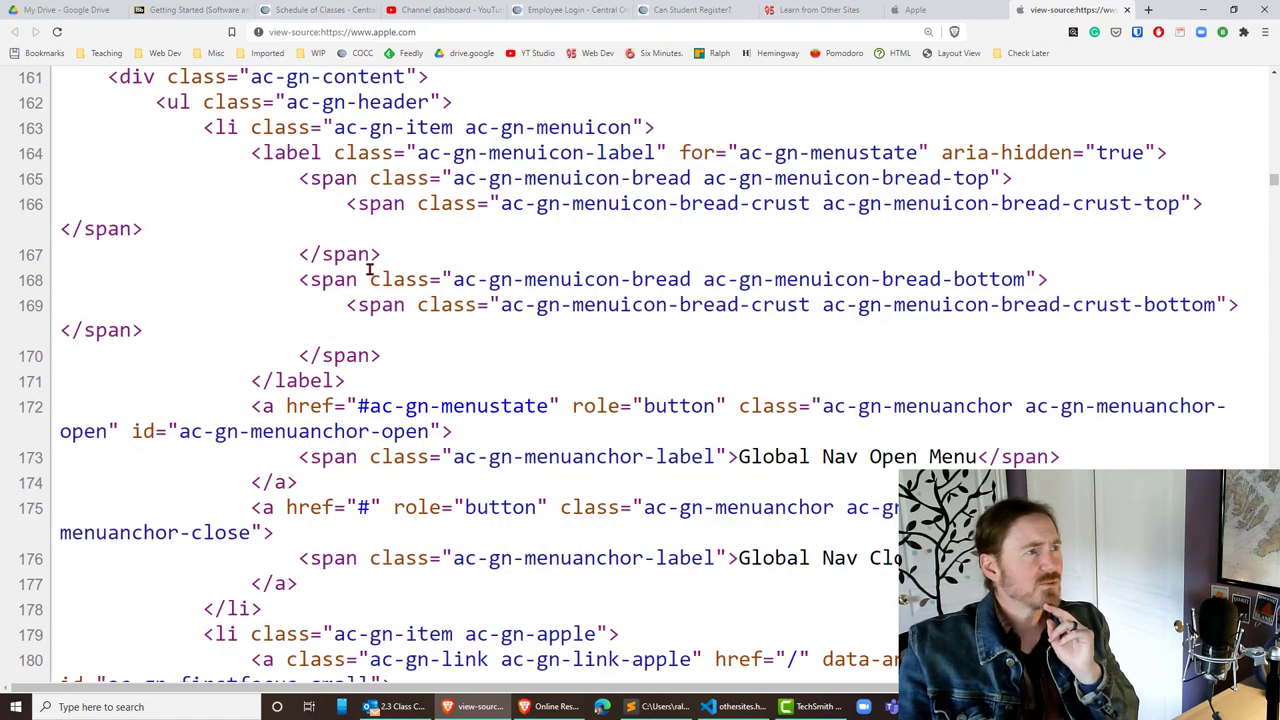
scroll(368, 270, up, 1)
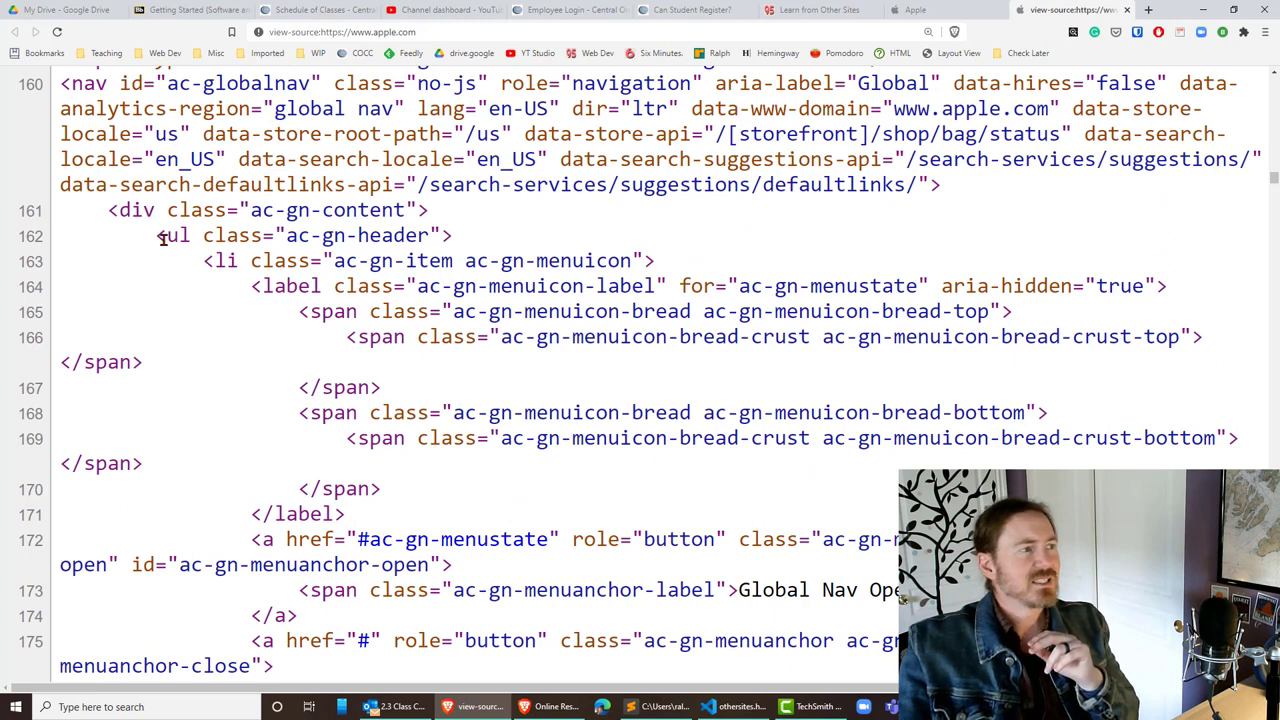
drag(162, 237, 343, 262)
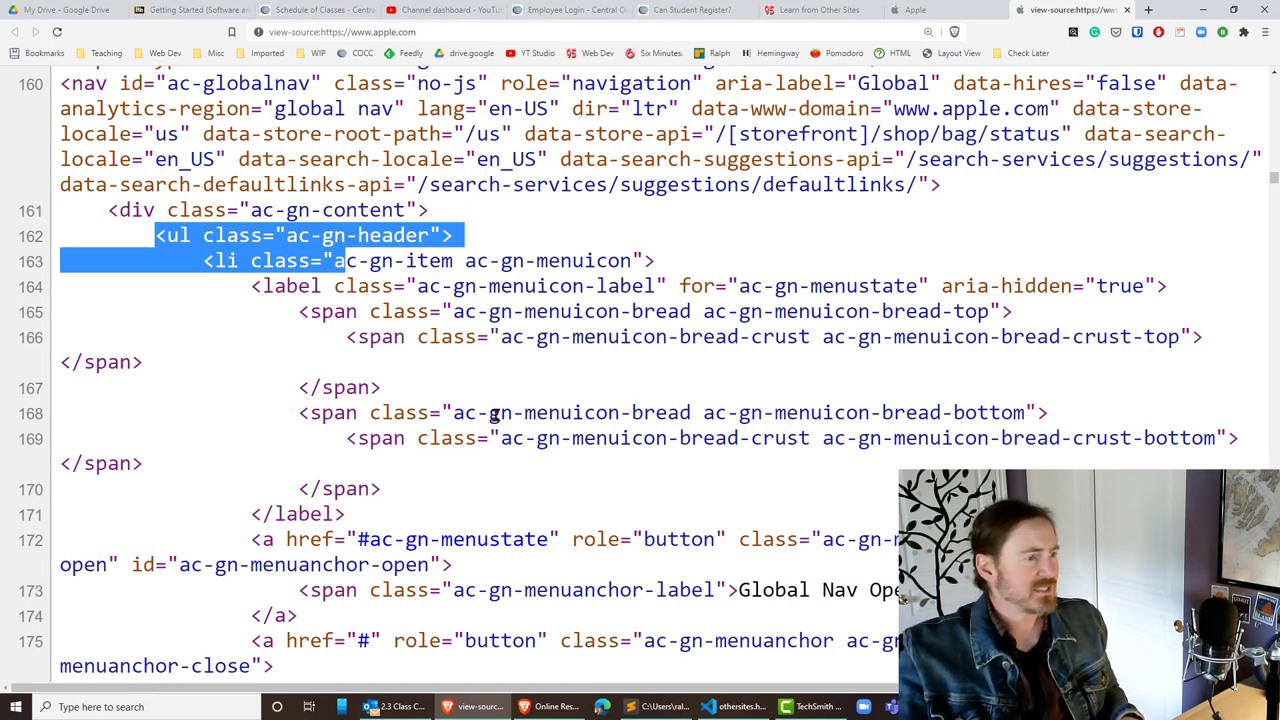
click(405, 400)
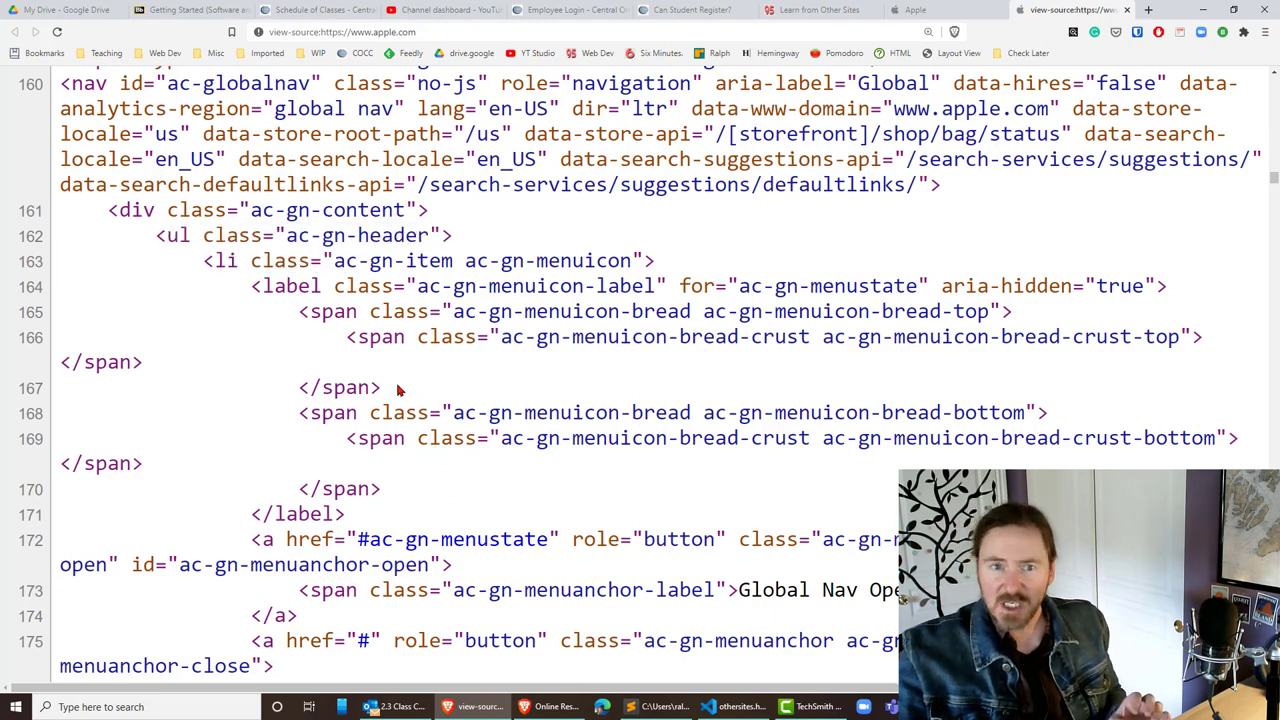
scroll(397, 390, down, 4)
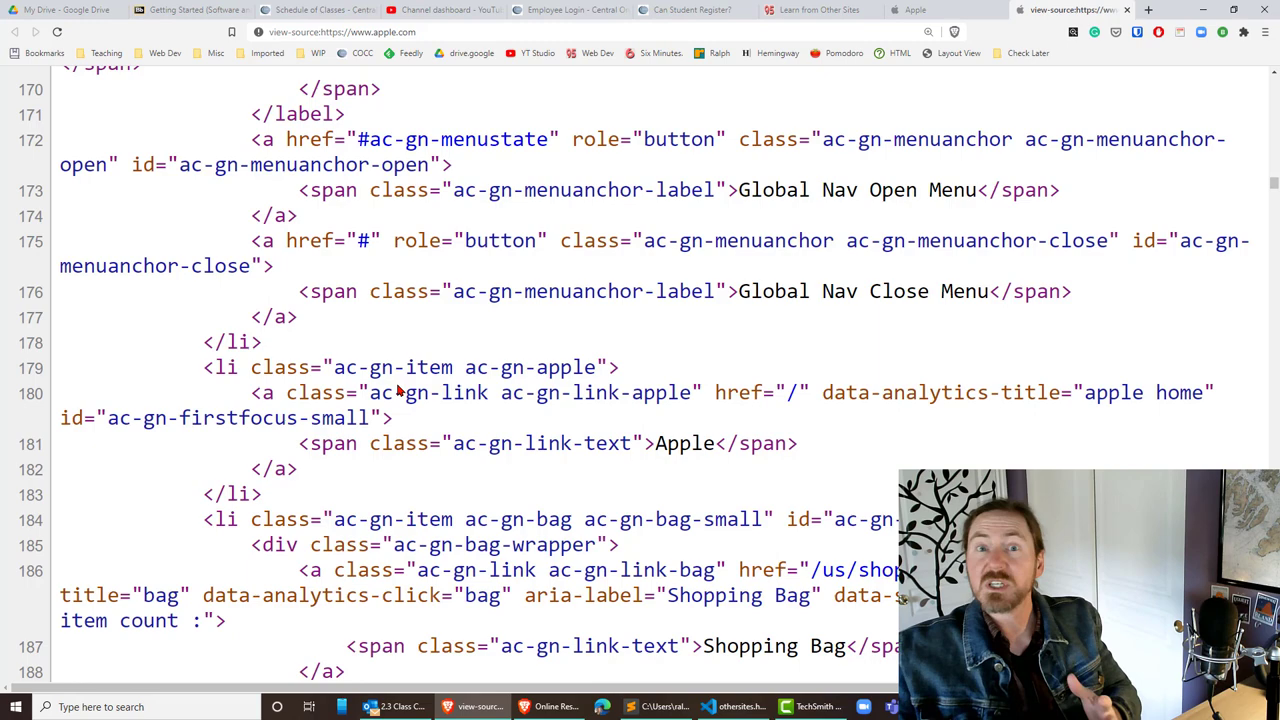
scroll(394, 385, up, 4)
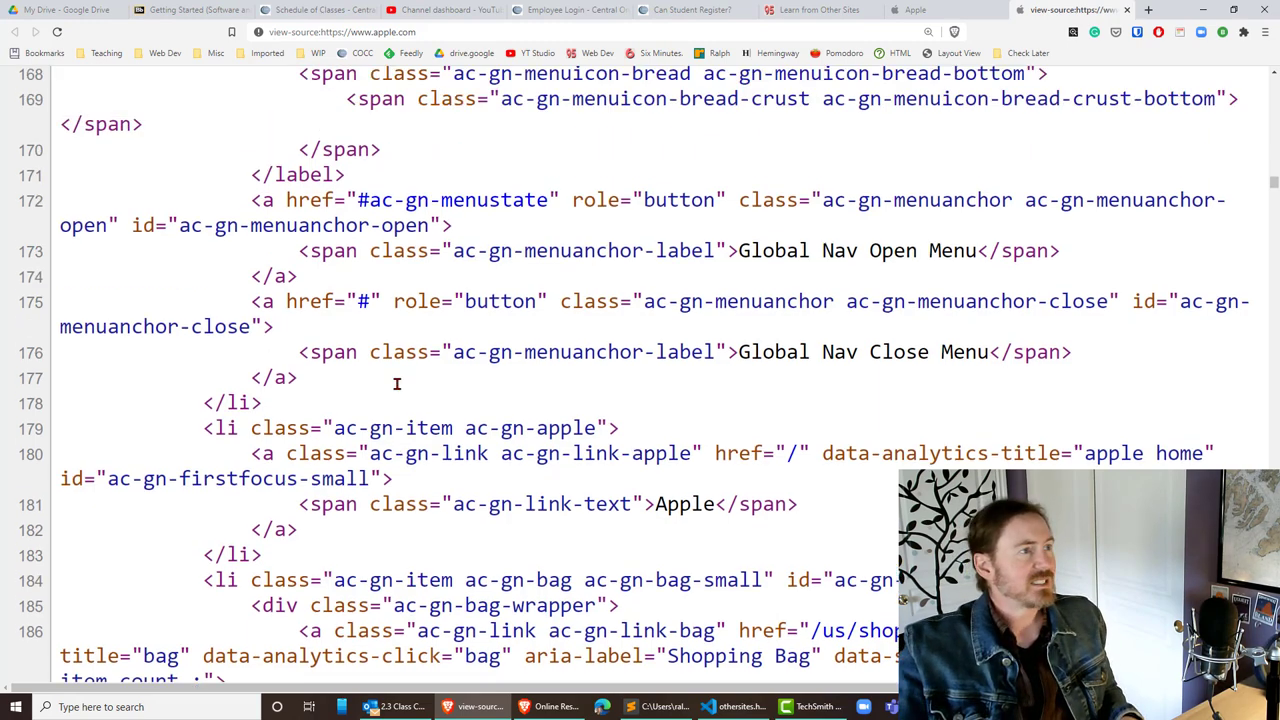
scroll(360, 360, down, 3)
scroll(307, 328, up, 3)
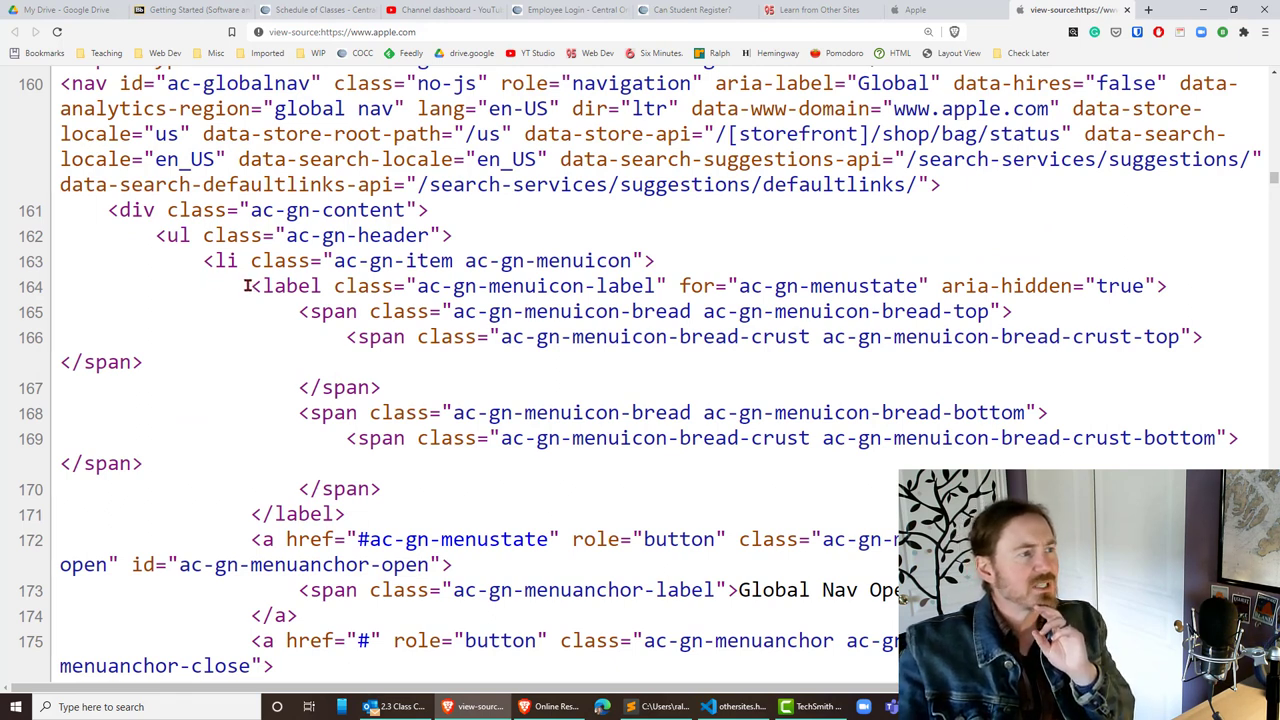
drag(248, 287, 314, 312)
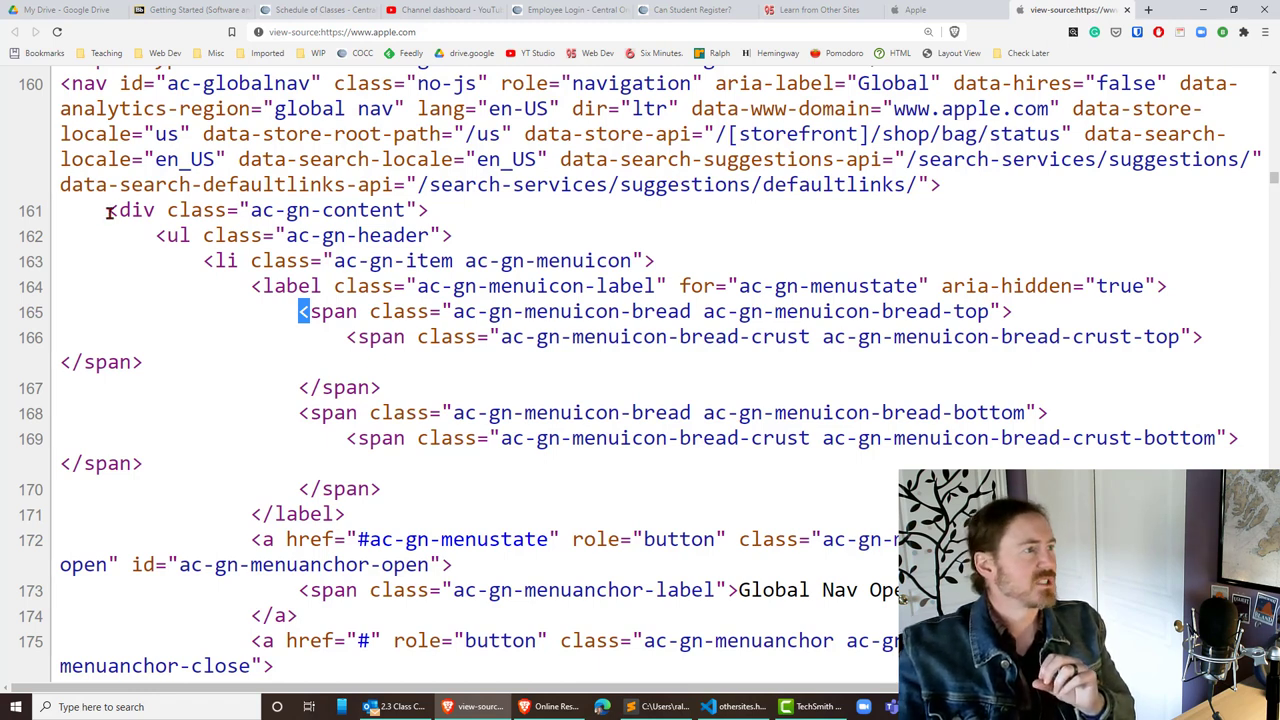
drag(108, 212, 156, 212)
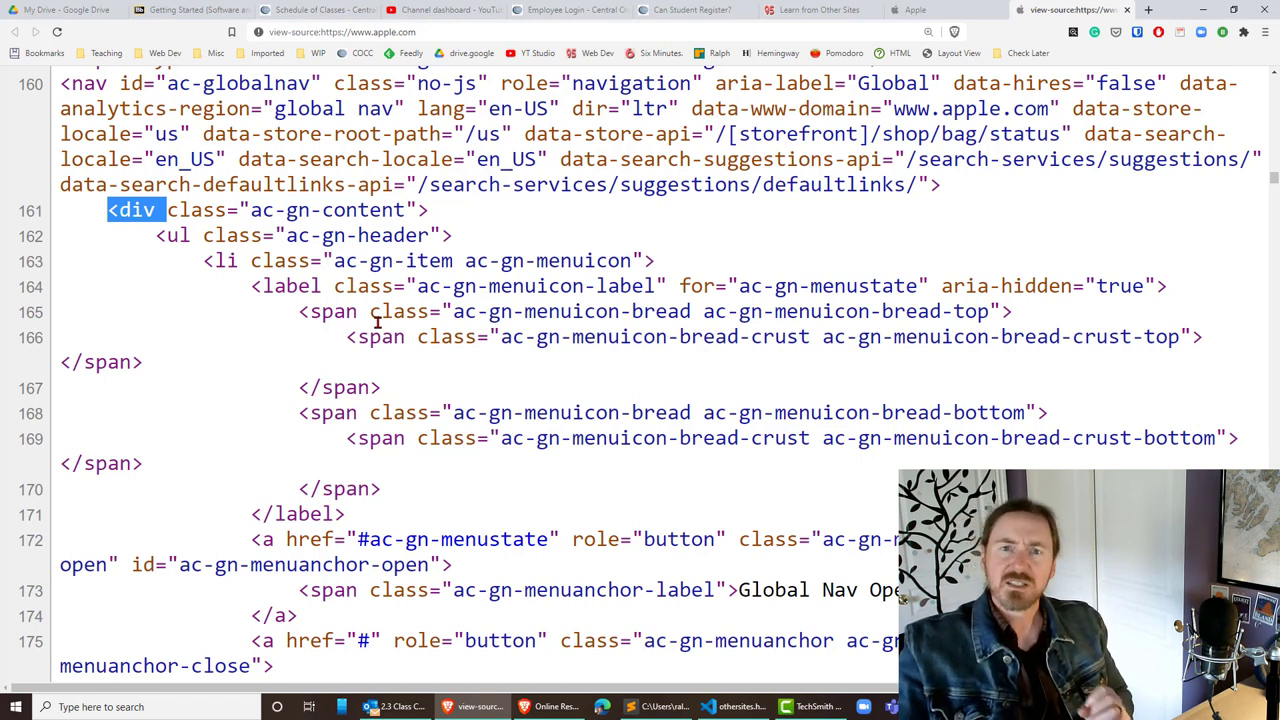
drag(417, 338, 514, 336)
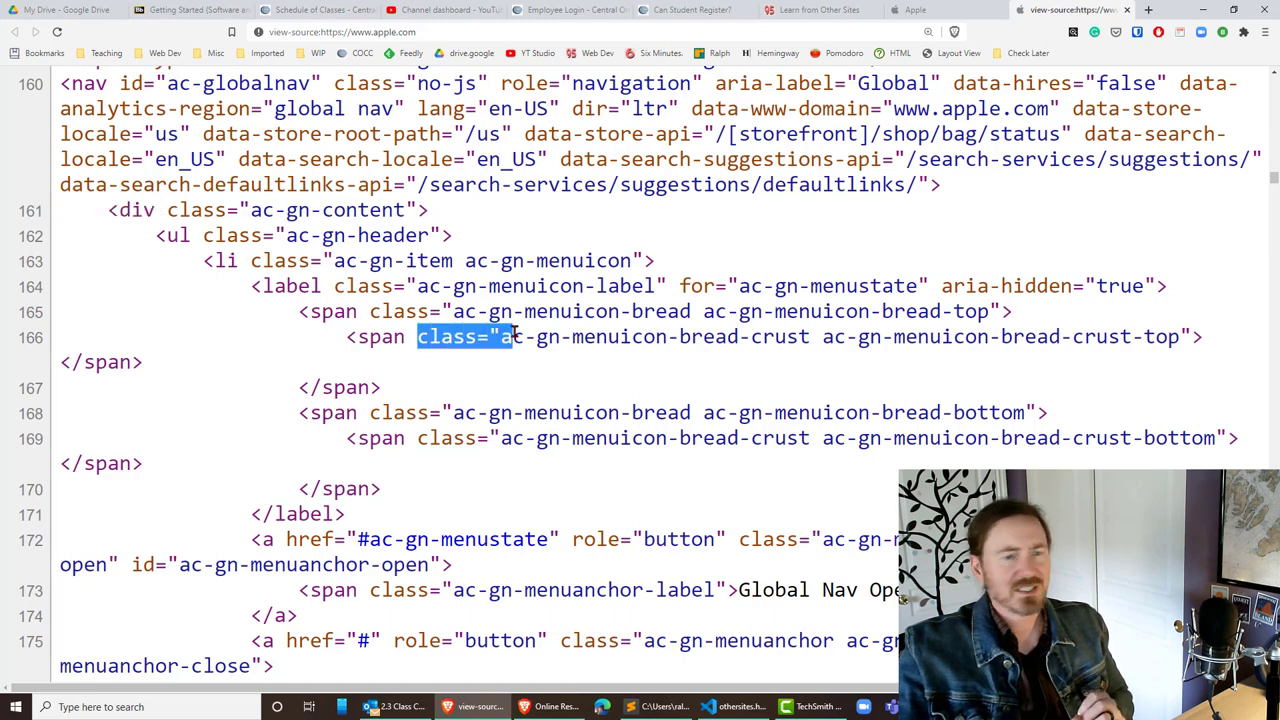
click(390, 383)
scroll(390, 383, down, 1)
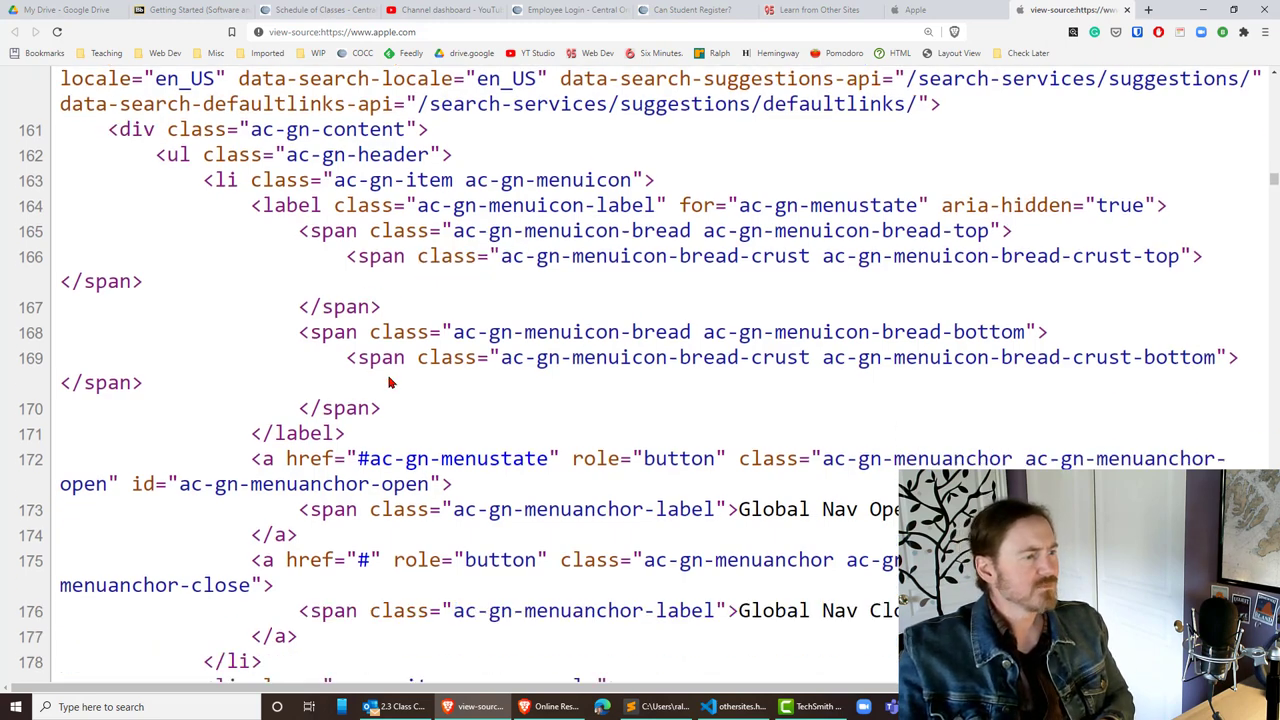
scroll(390, 383, down, 3)
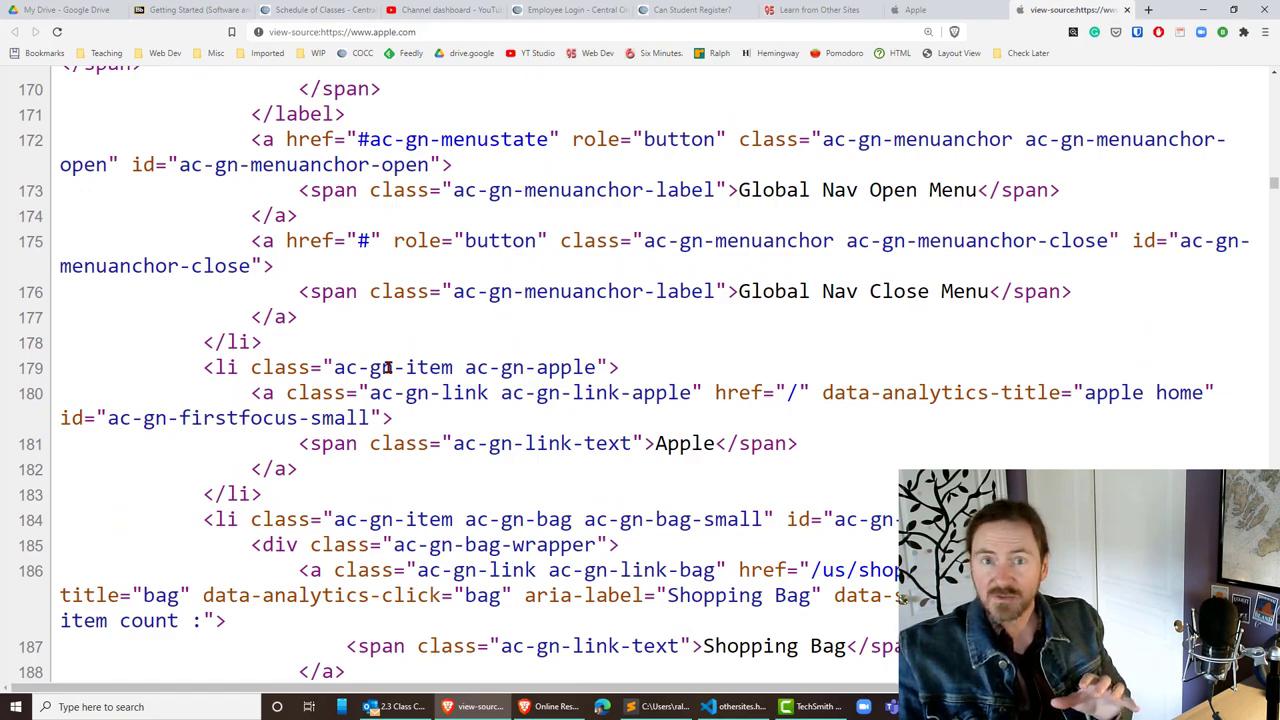
scroll(390, 367, up, 4)
drag(1274, 183, 1274, 168)
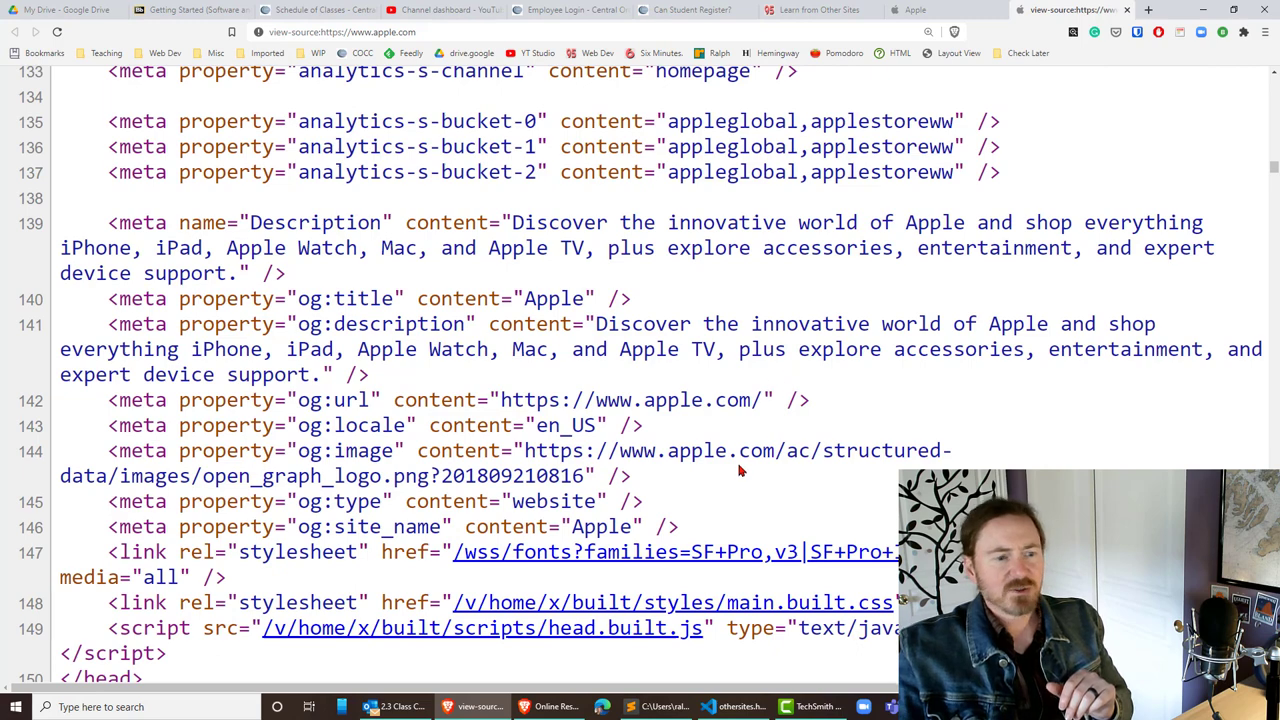
scroll(740, 470, up, 1)
scroll(738, 466, down, 3)
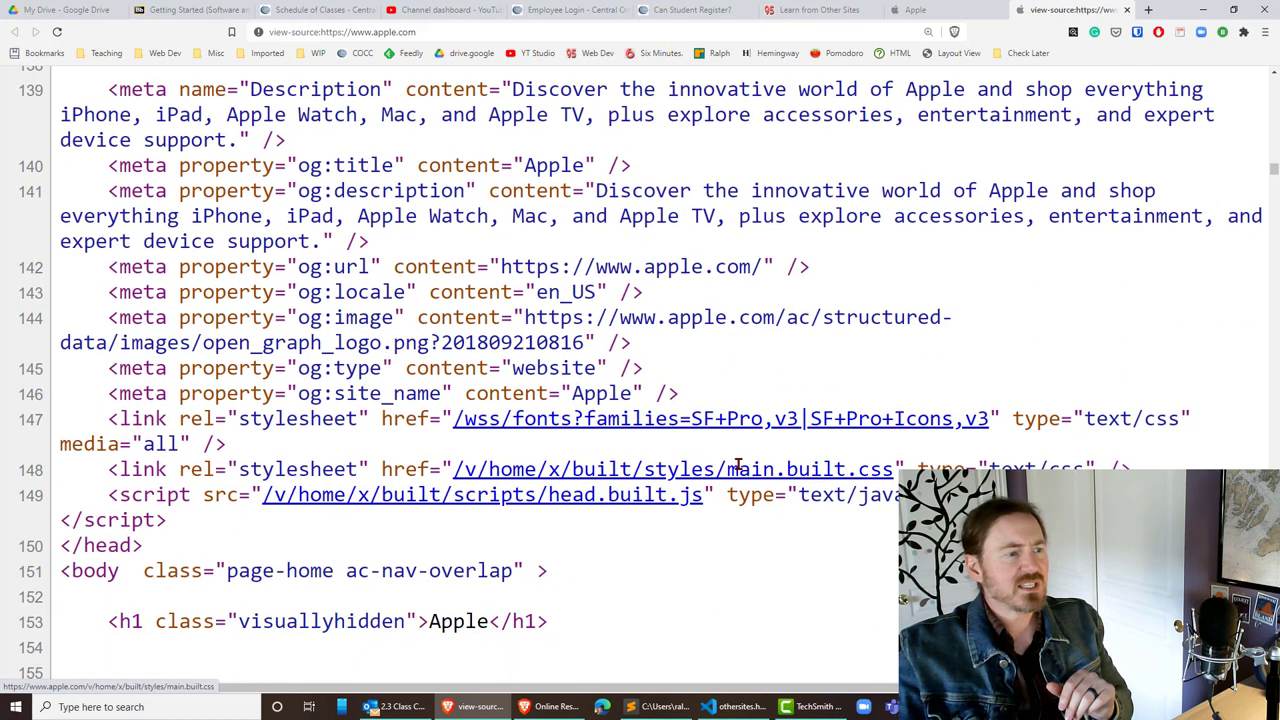
scroll(738, 466, down, 3)
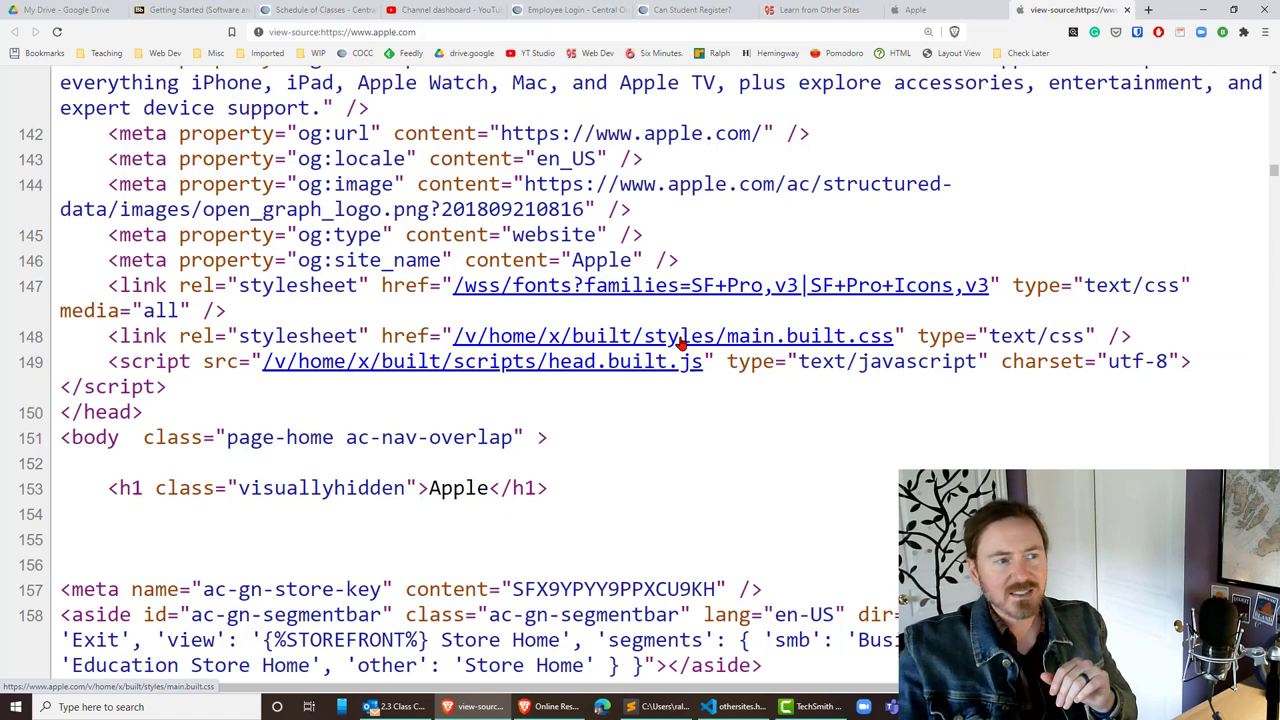
Step: Open main.built.css from line 148 and highlight its li{margin:0;display:block} rule
click(680, 341)
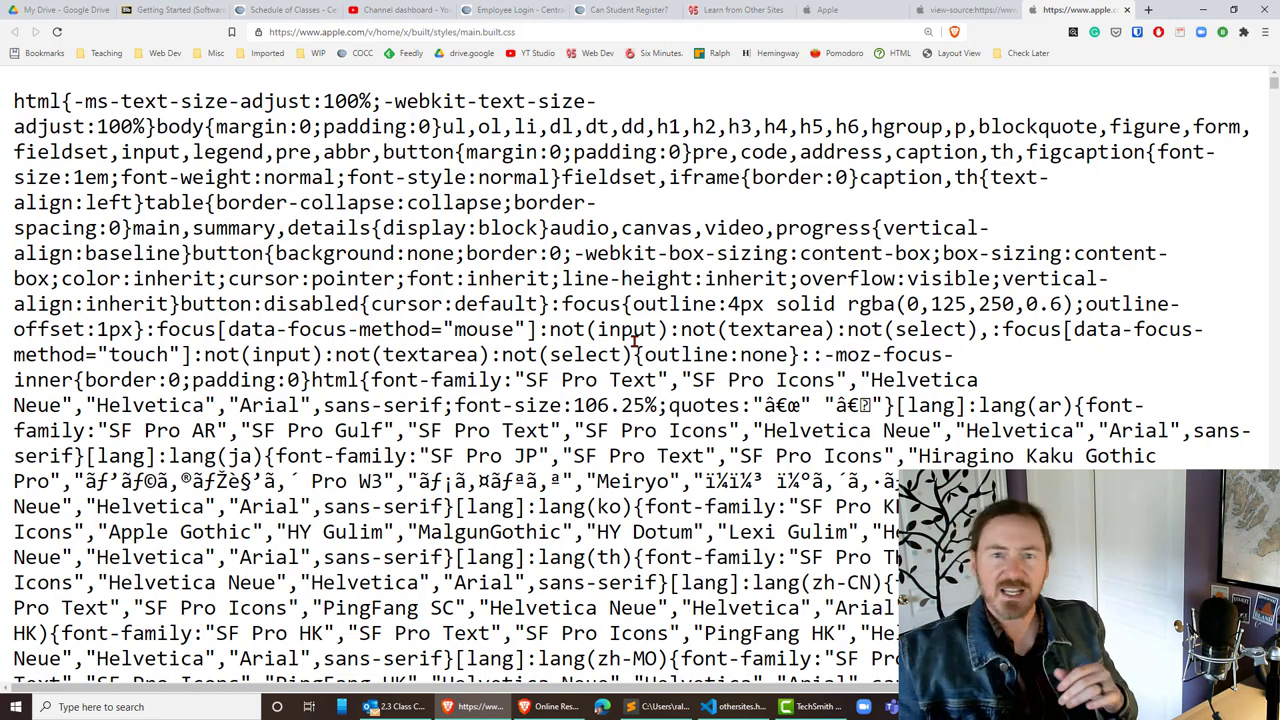
scroll(633, 340, down, 3)
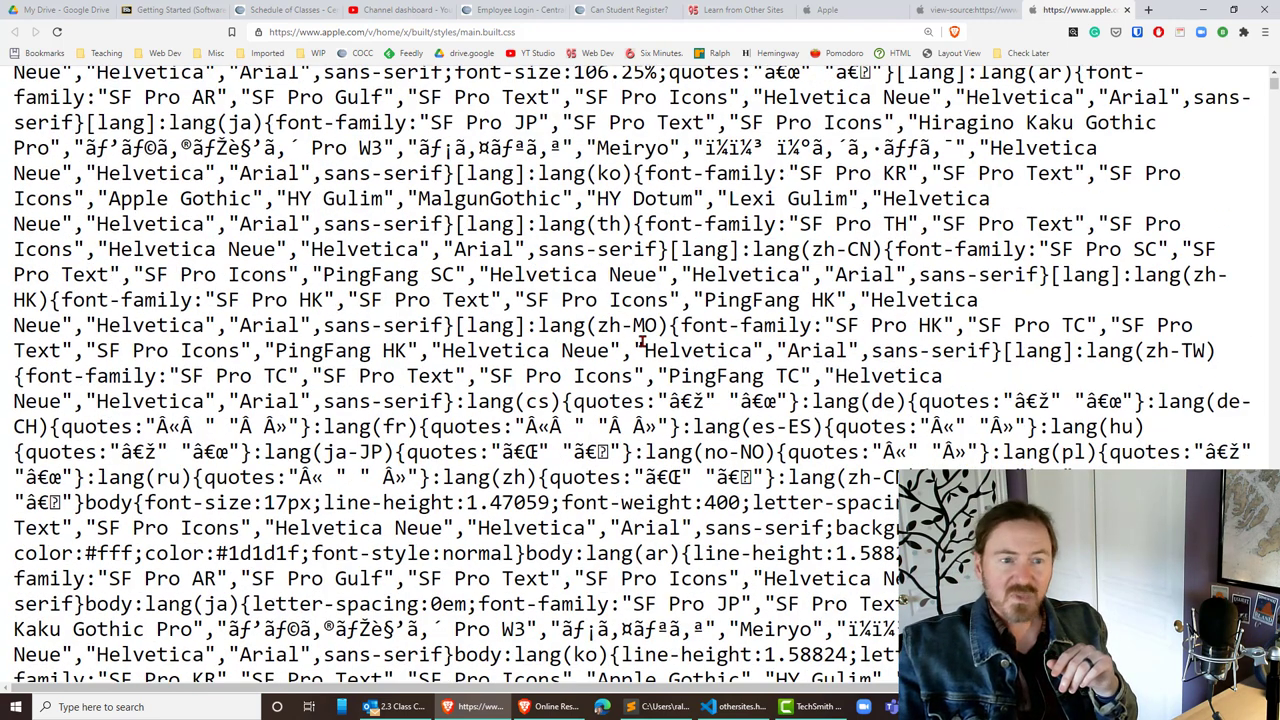
scroll(642, 342, down, 10)
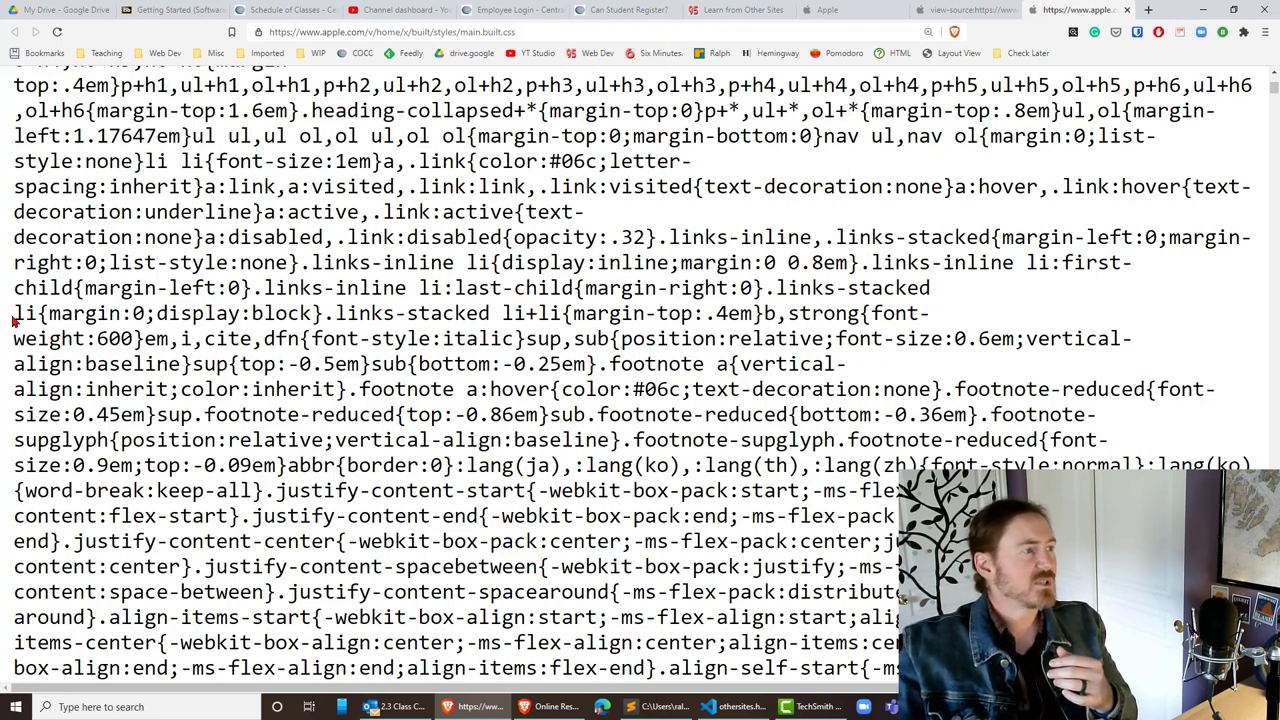
drag(16, 313, 318, 316)
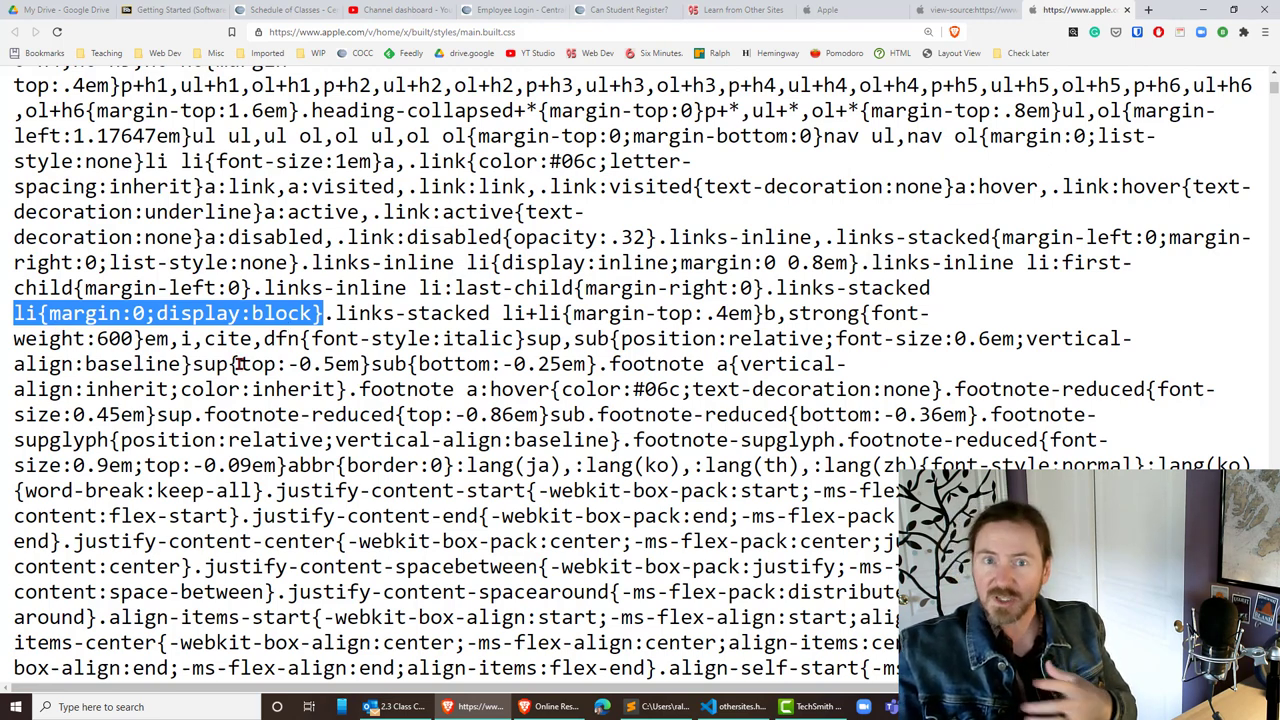
click(174, 317)
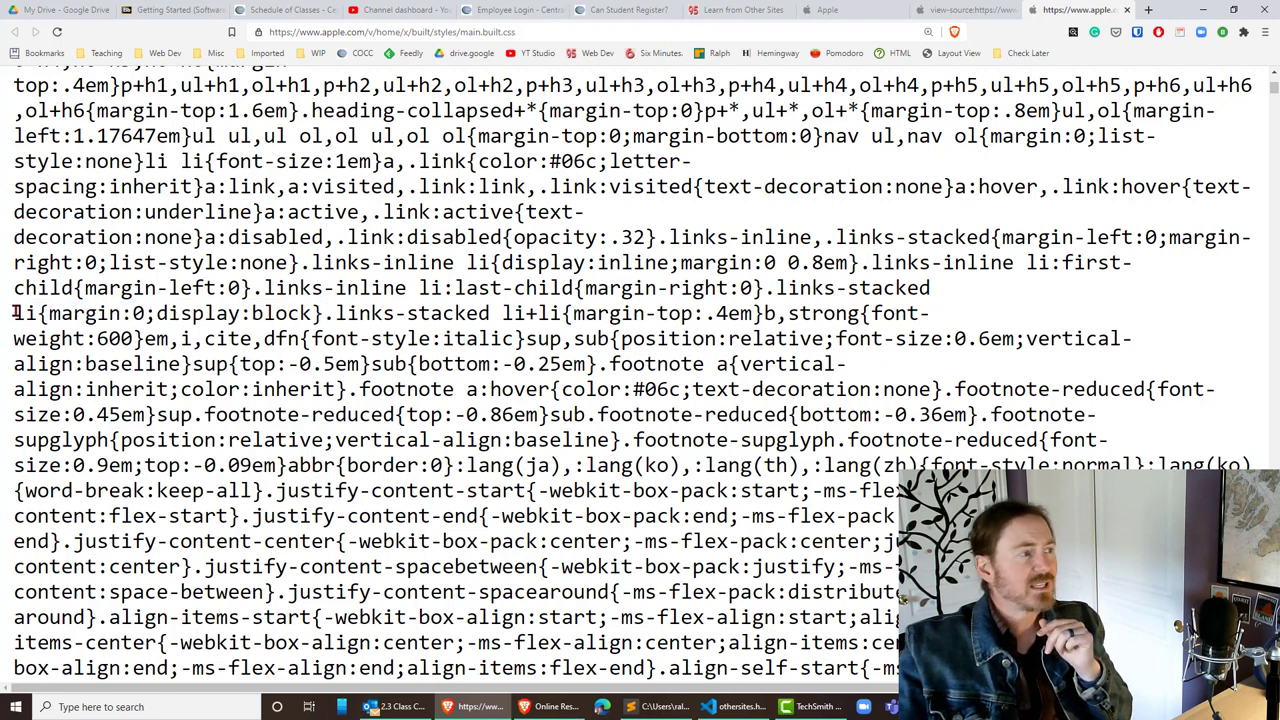
drag(14, 316, 320, 316)
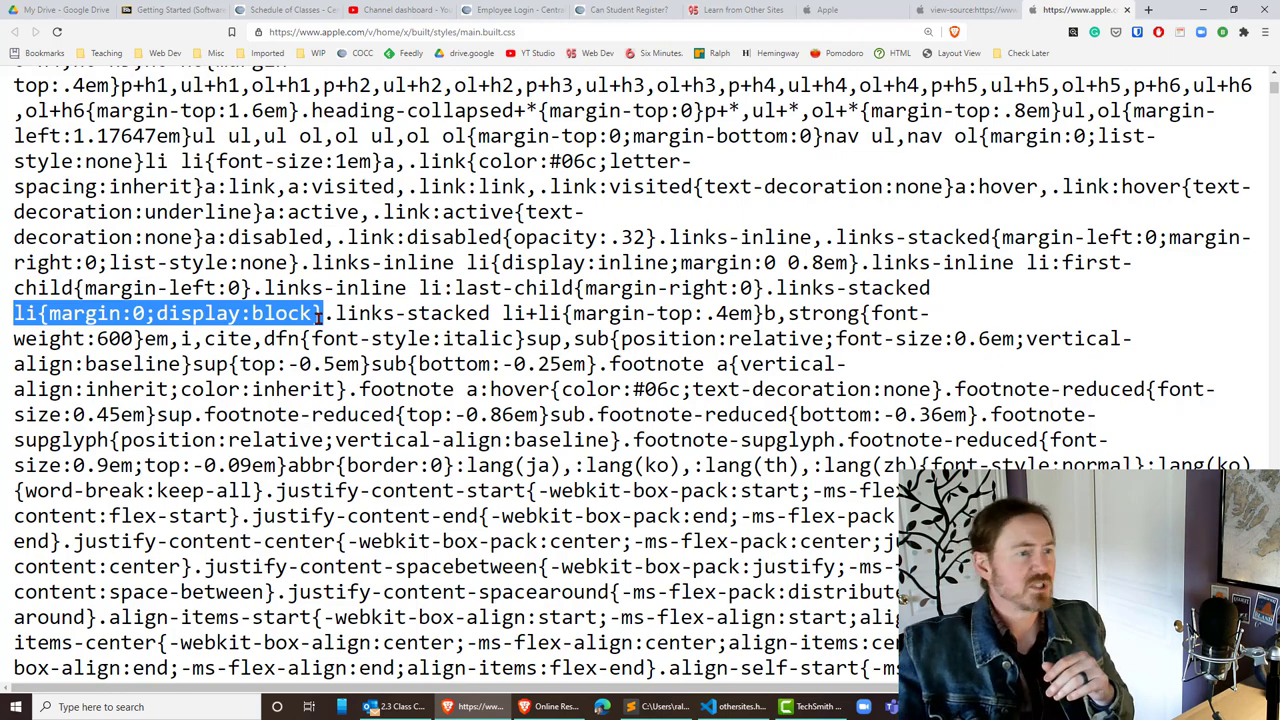
scroll(320, 314, down, 6)
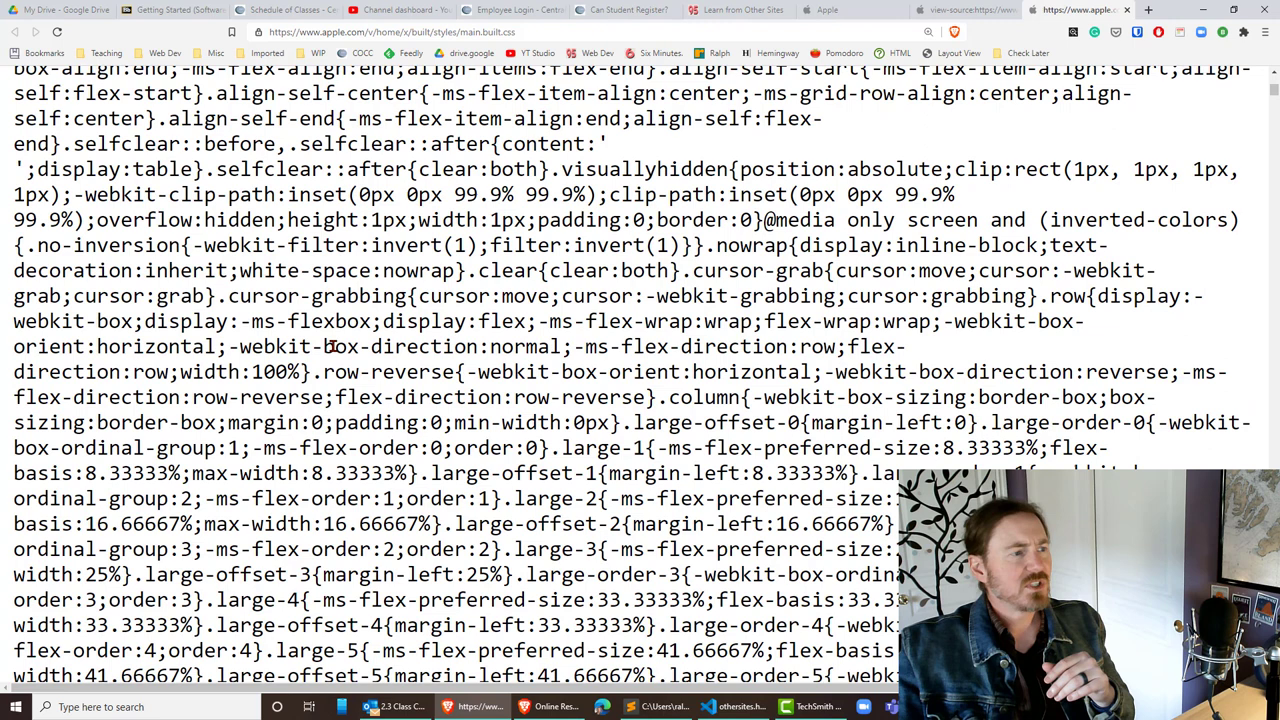
Step: Scroll through main.built.css and highlight the .row-reverse selector
scroll(330, 346, down, 1)
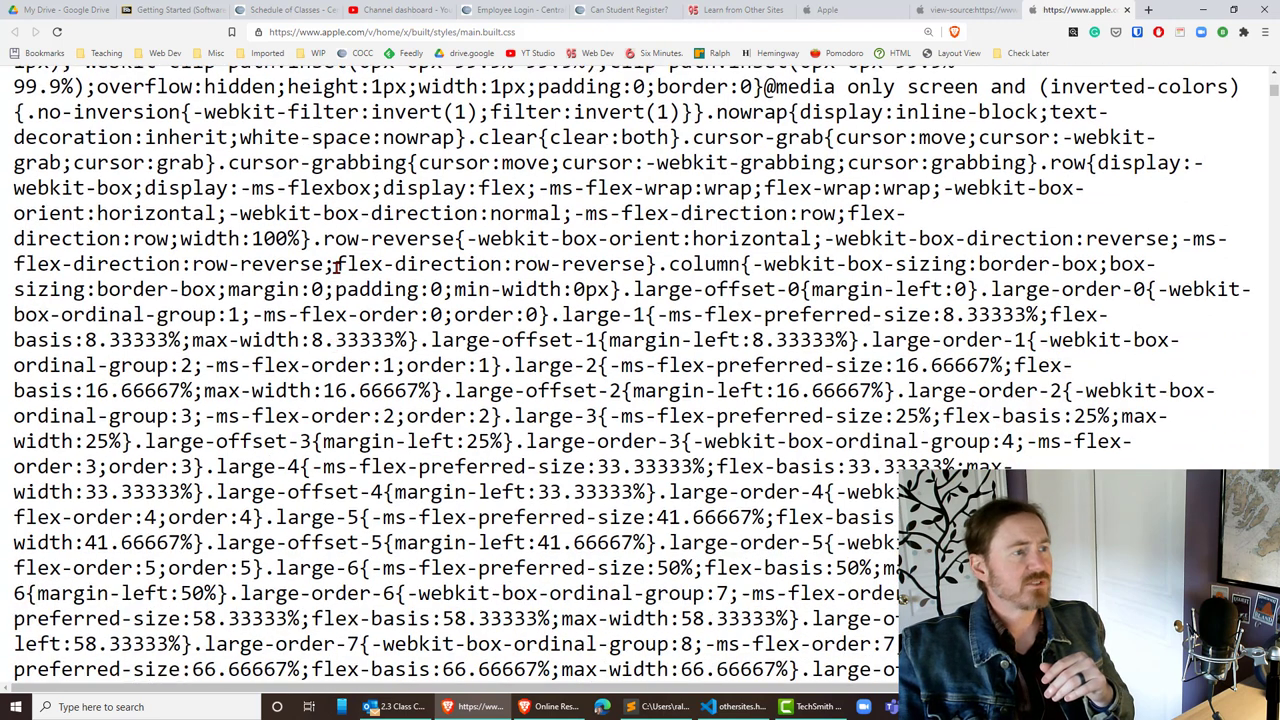
drag(335, 264, 659, 266)
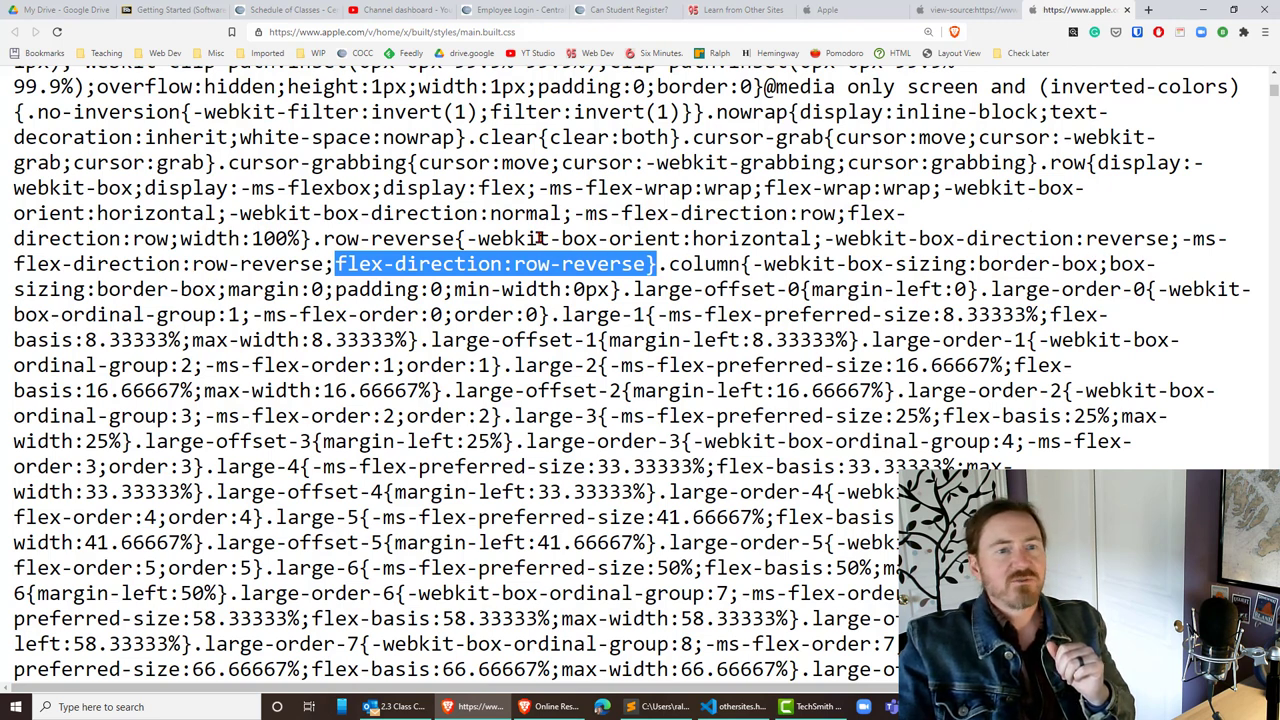
click(312, 241)
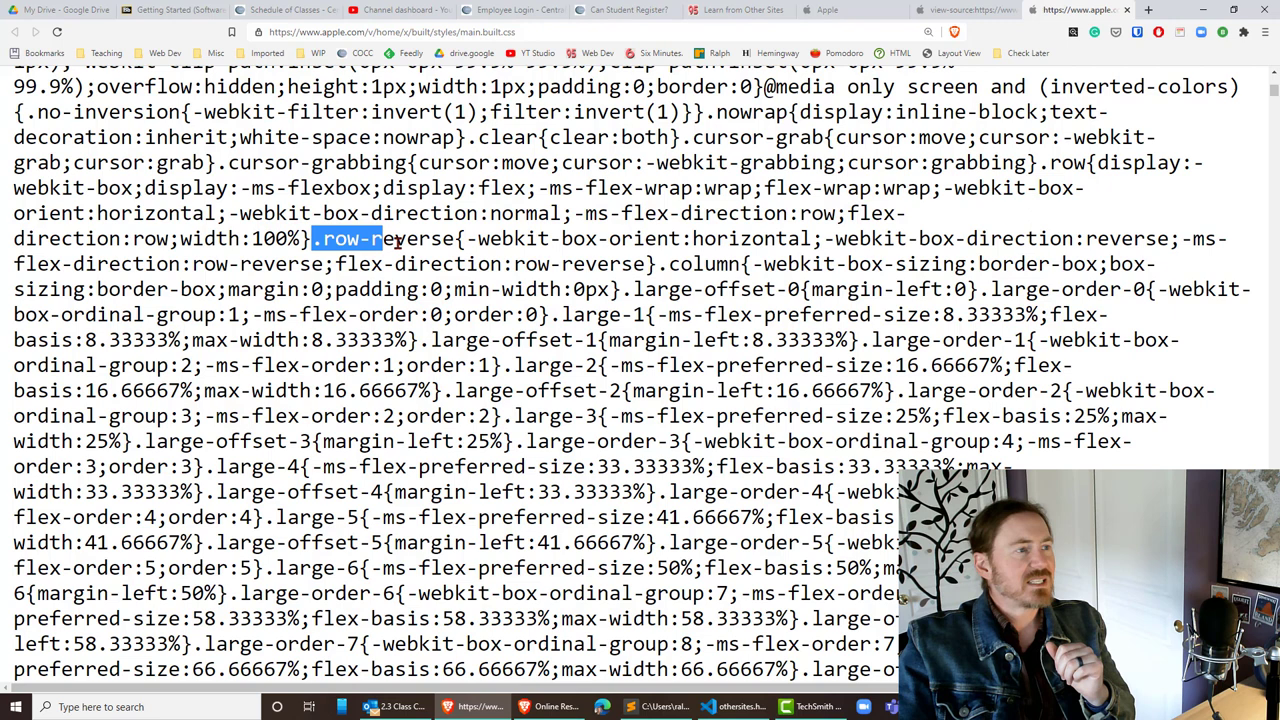
drag(397, 241, 459, 241)
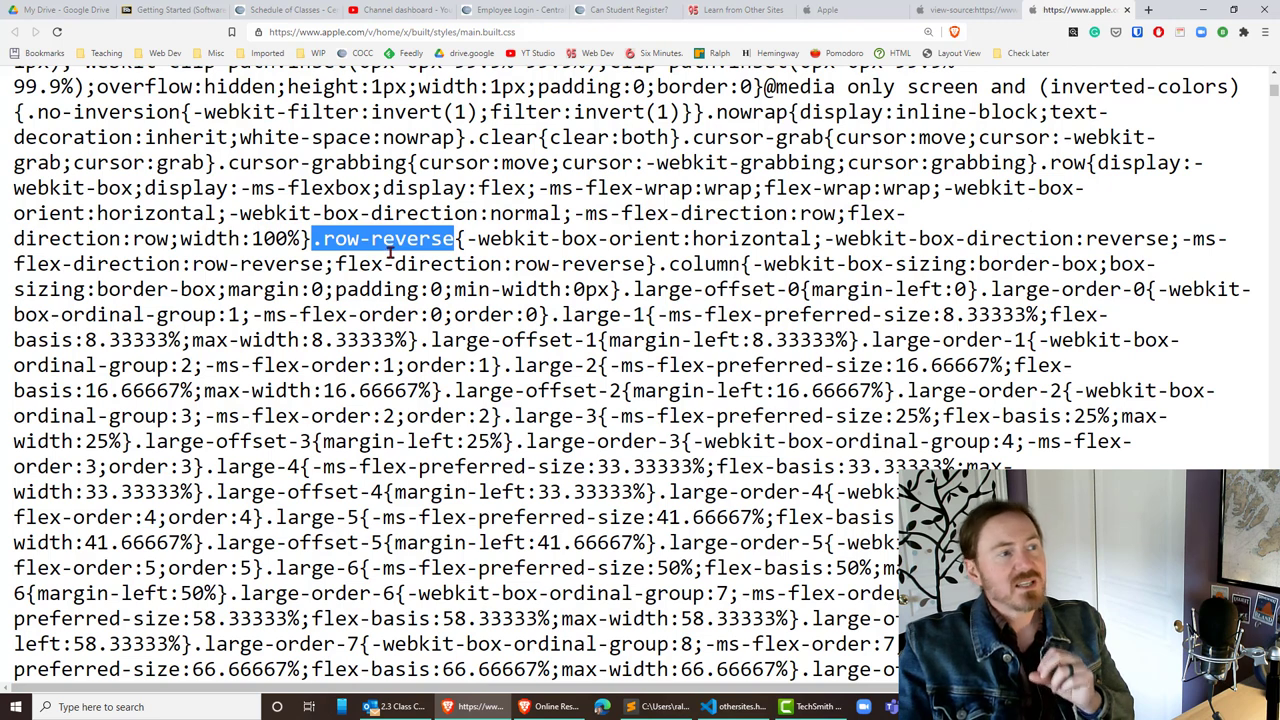
drag(312, 240, 458, 240)
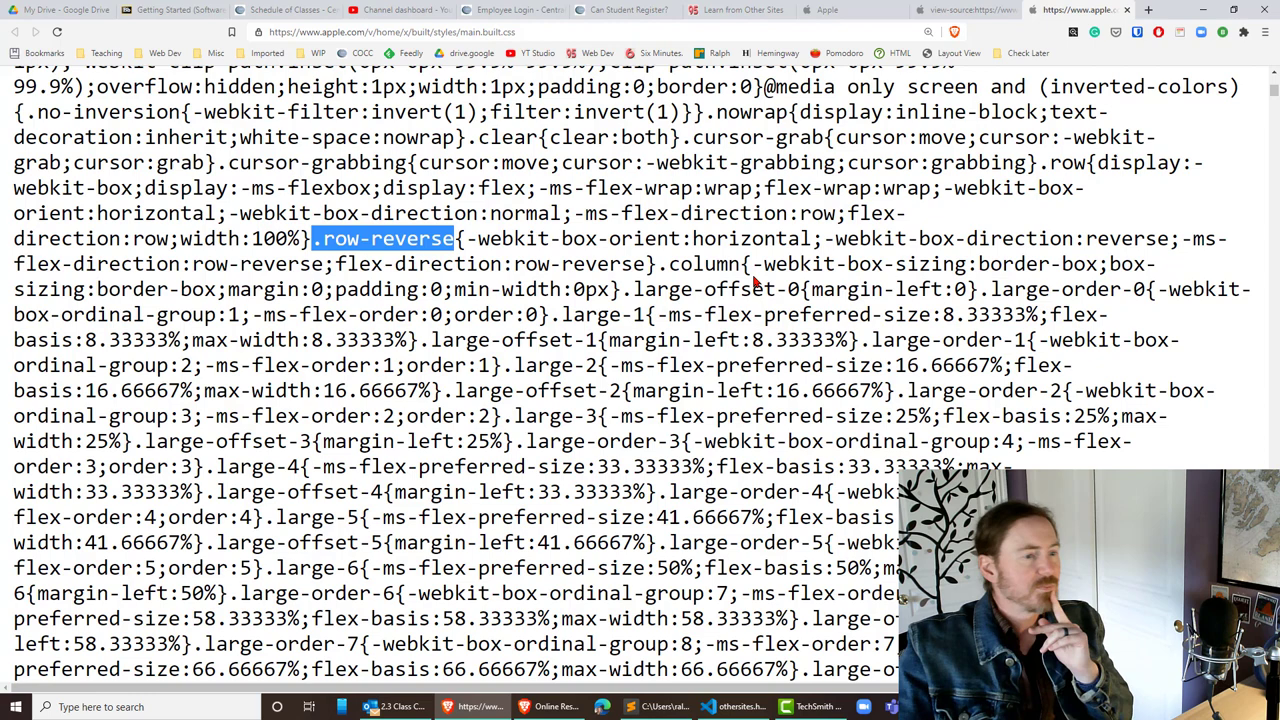
scroll(690, 288, down, 3)
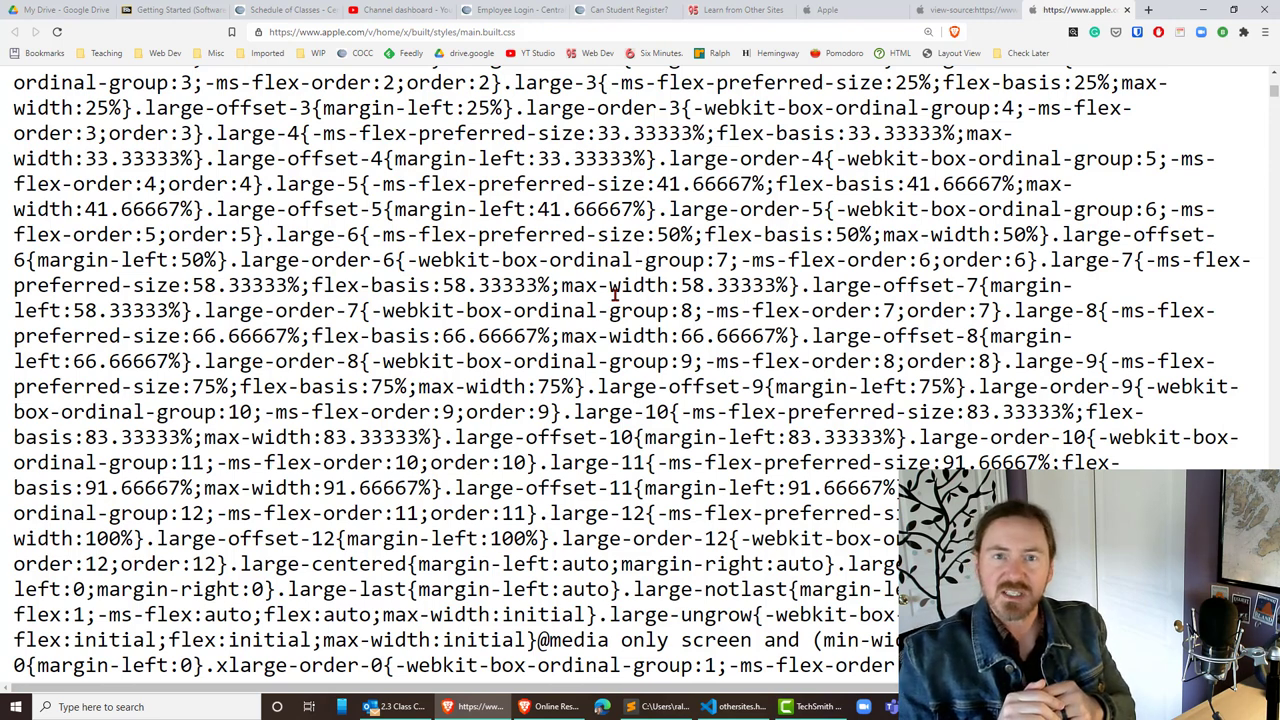
Step: On the Apple tab, zoom out six steps to 100% from the Brave menu
click(866, 7)
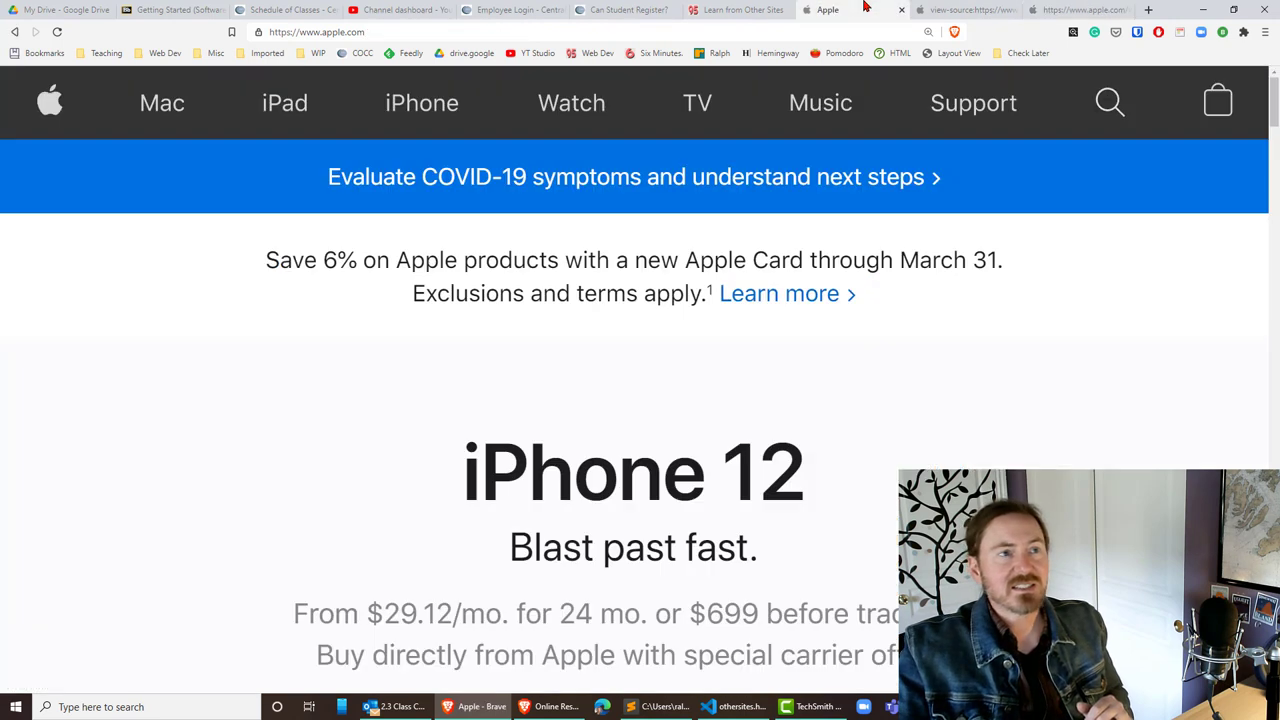
click(1266, 34)
click(1176, 287)
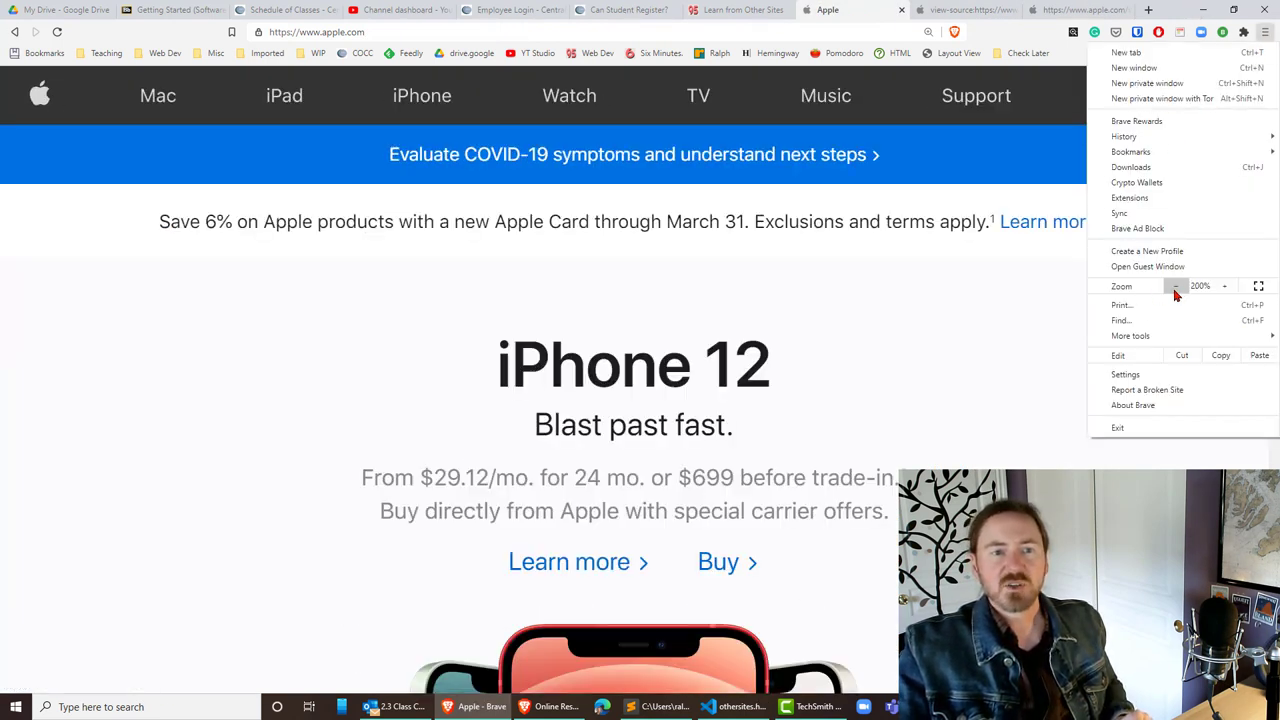
click(1176, 287)
click(1176, 287)
click(1176, 287)
click(1176, 287)
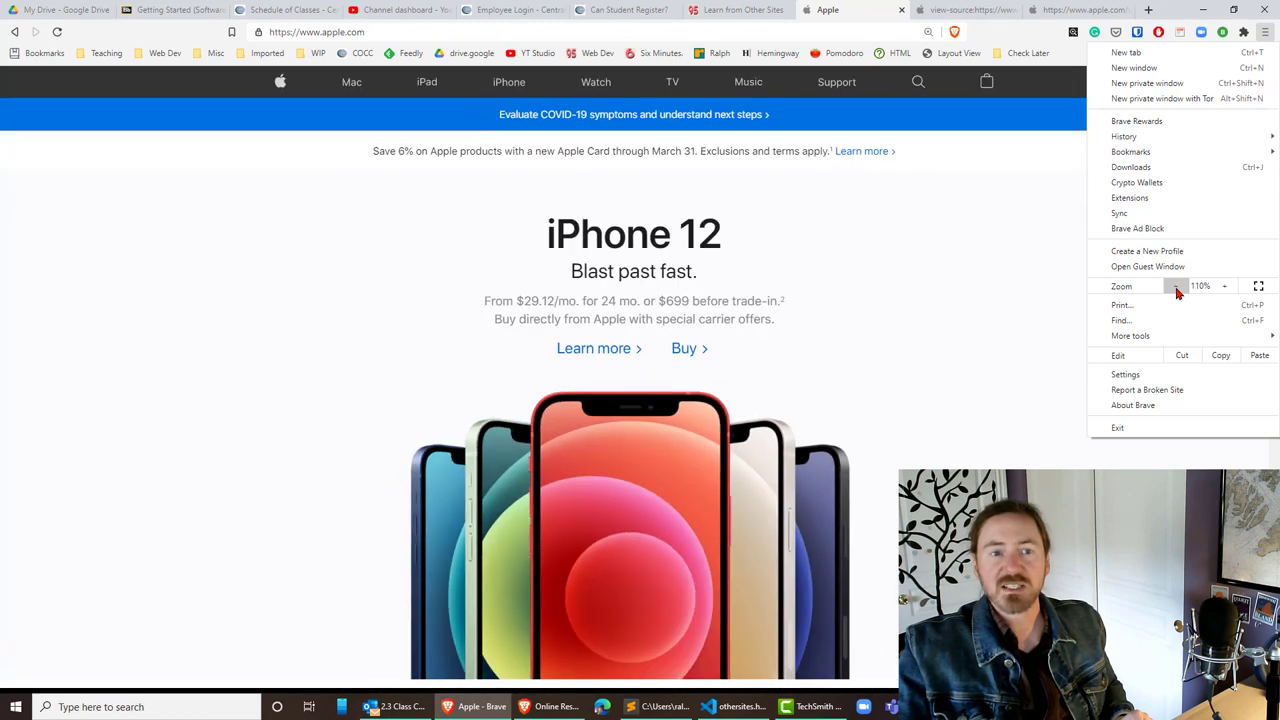
click(1176, 287)
click(1169, 461)
click(597, 324)
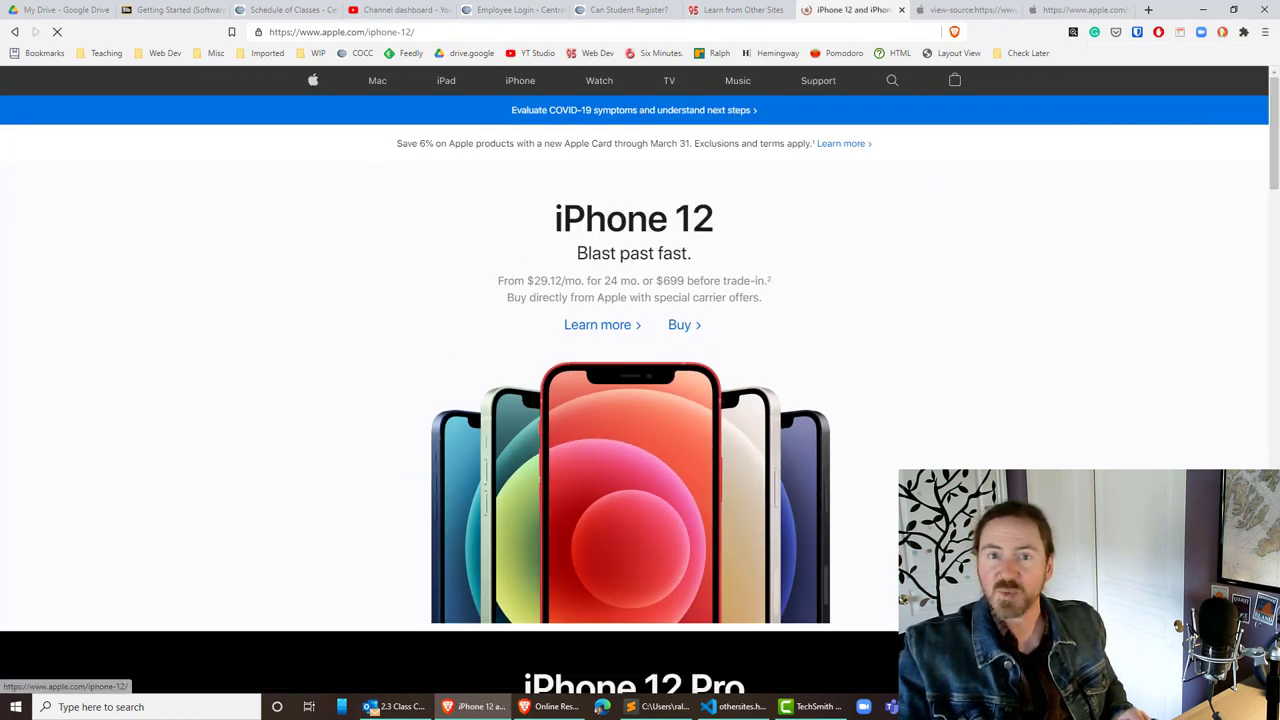
Step: Return to the apple.com homepage, open DevTools with Ctrl+Shift+J, and turn on element picking
key(alt+Left)
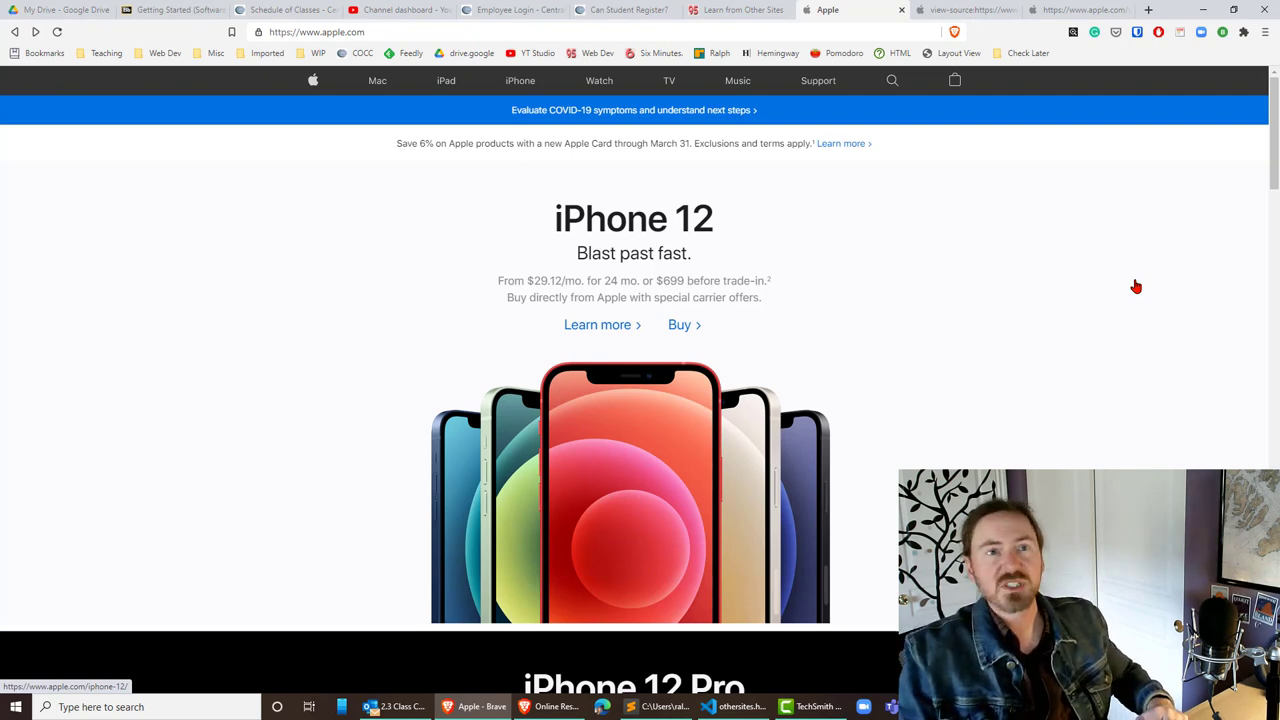
key(ctrl+shift+j)
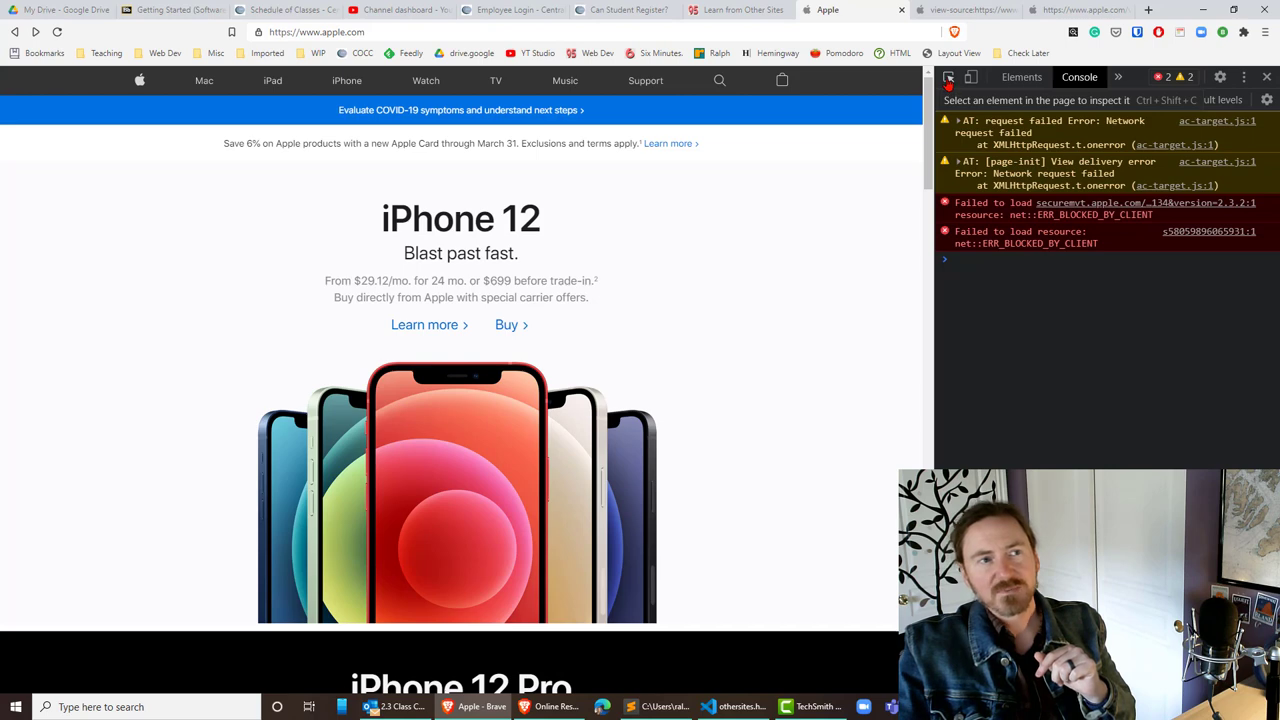
click(948, 80)
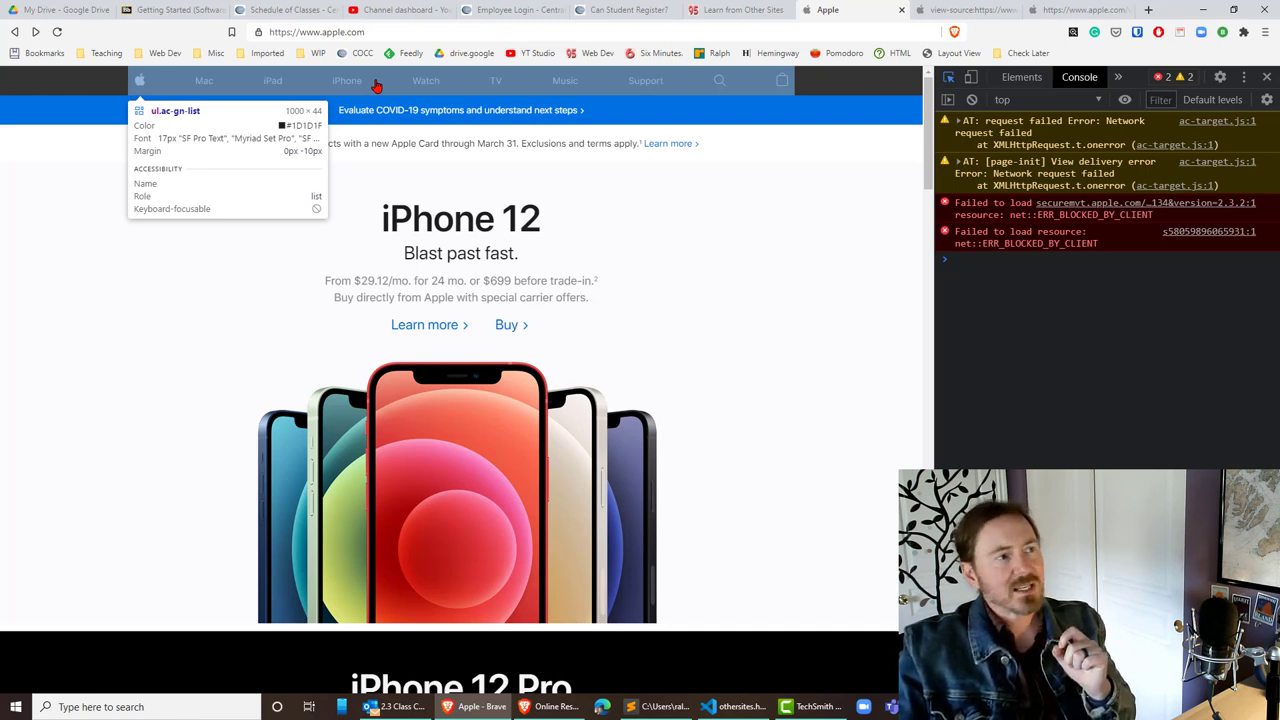
Step: Inspect the ul.ac-gn-list nav list and toggle its width: auto and height: 44px styles
click(375, 86)
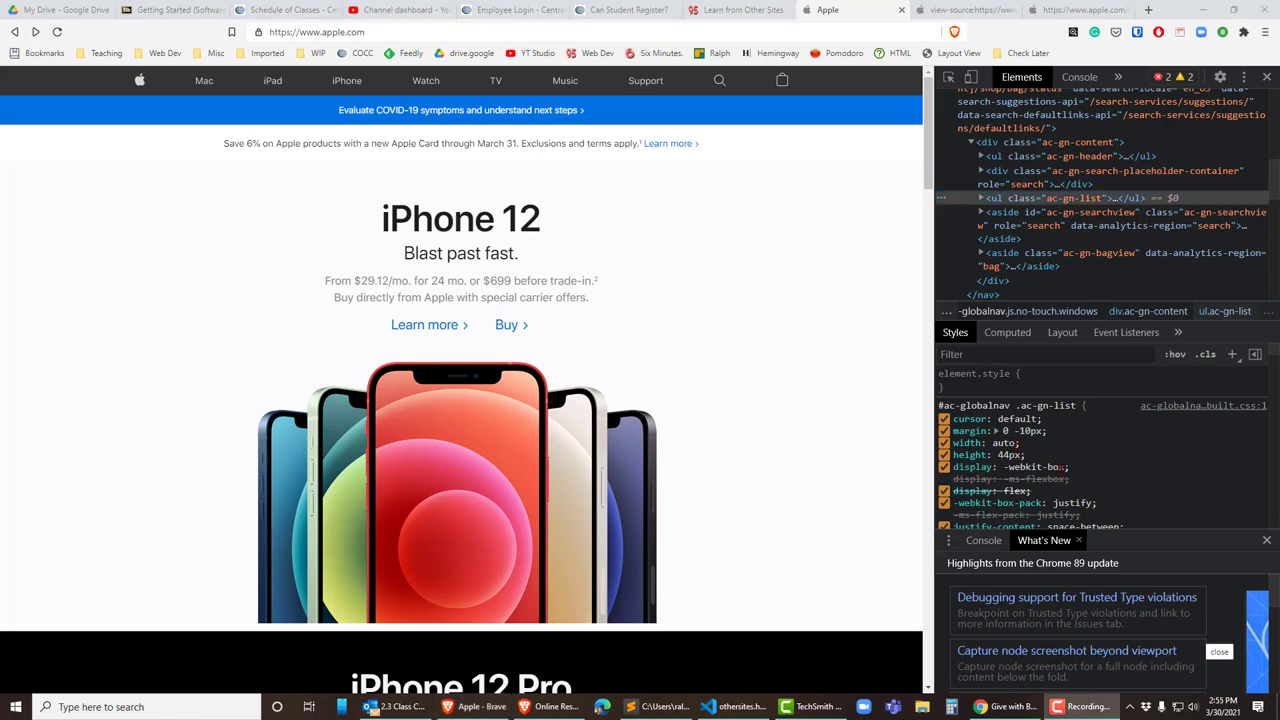
scroll(1063, 478, down, 2)
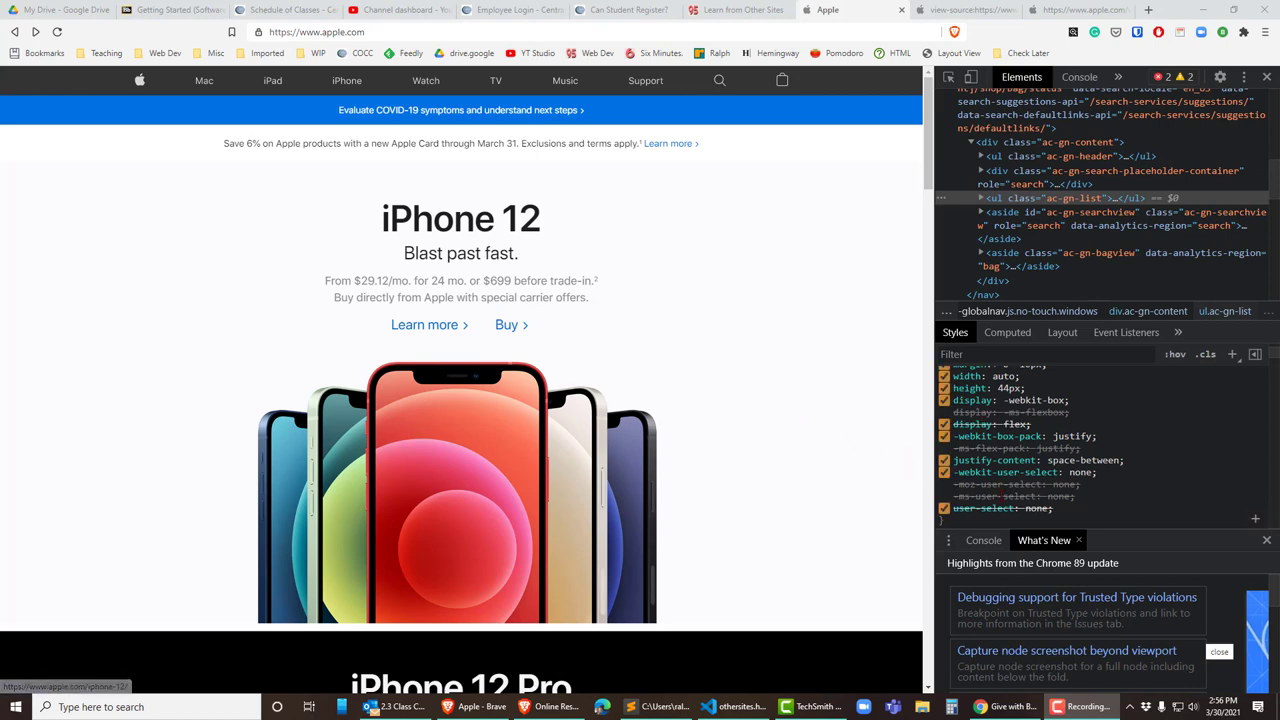
scroll(1030, 445, up, 2)
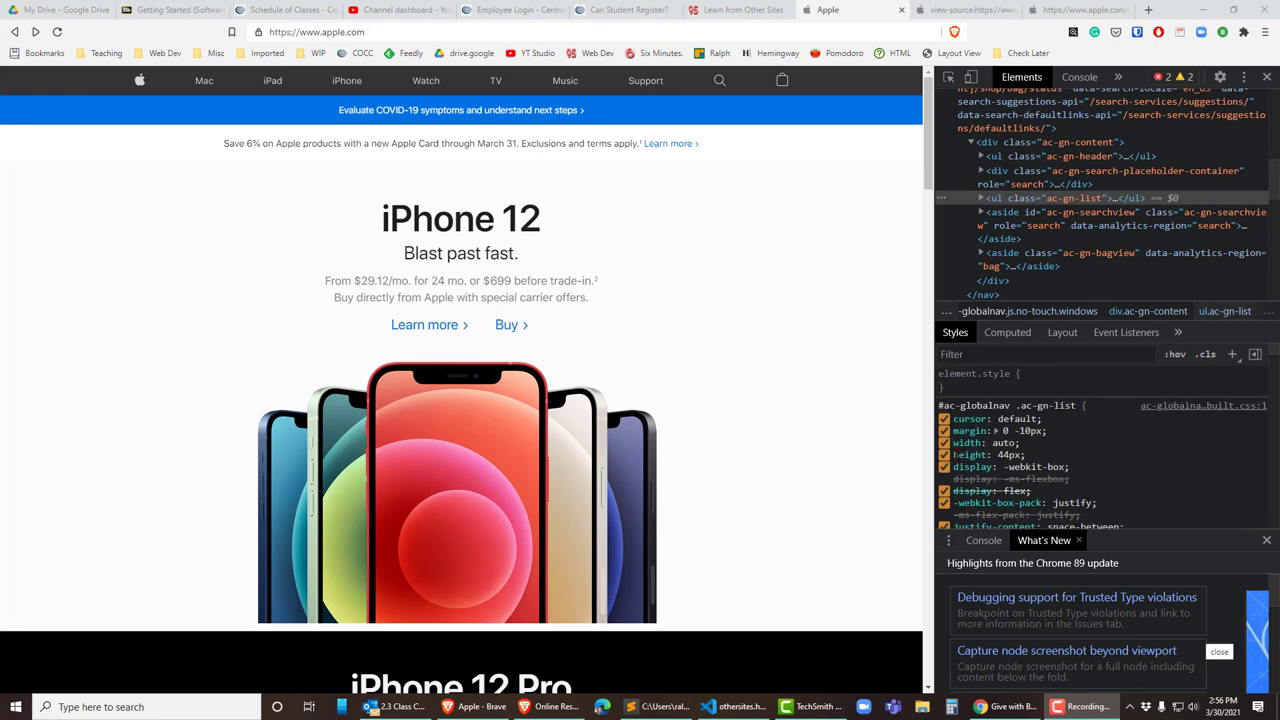
click(944, 442)
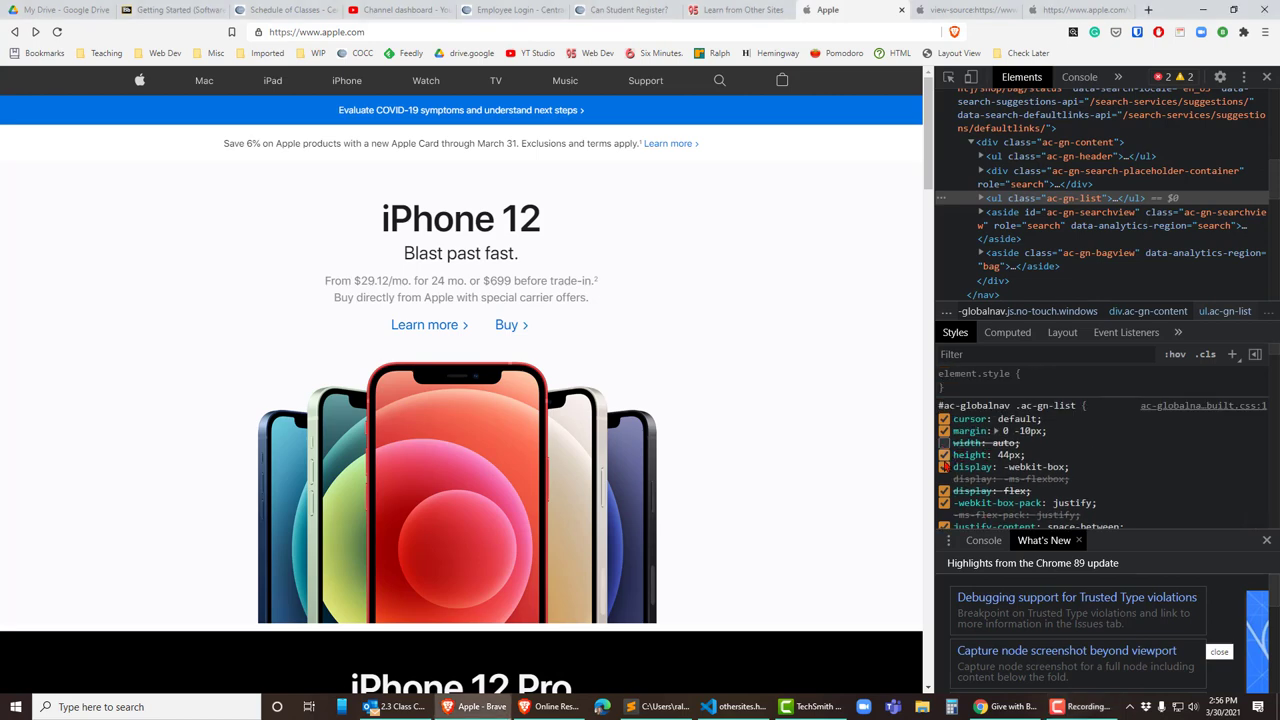
click(944, 455)
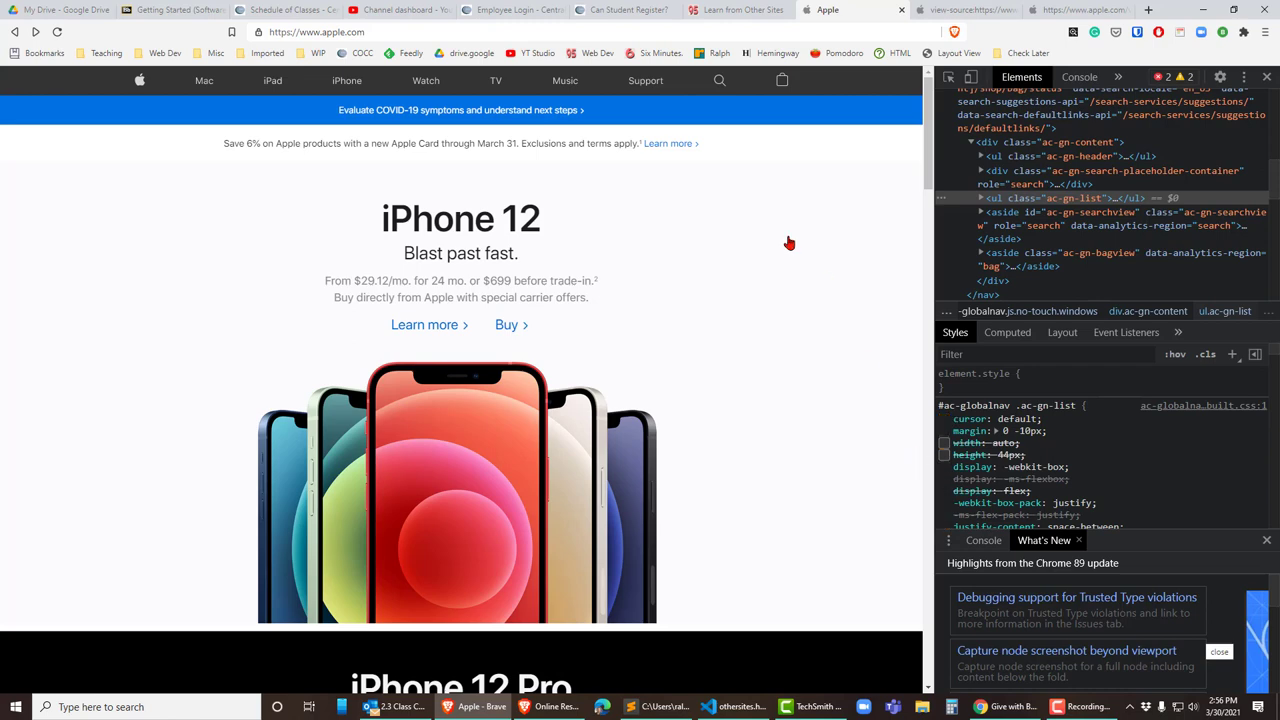
click(944, 442)
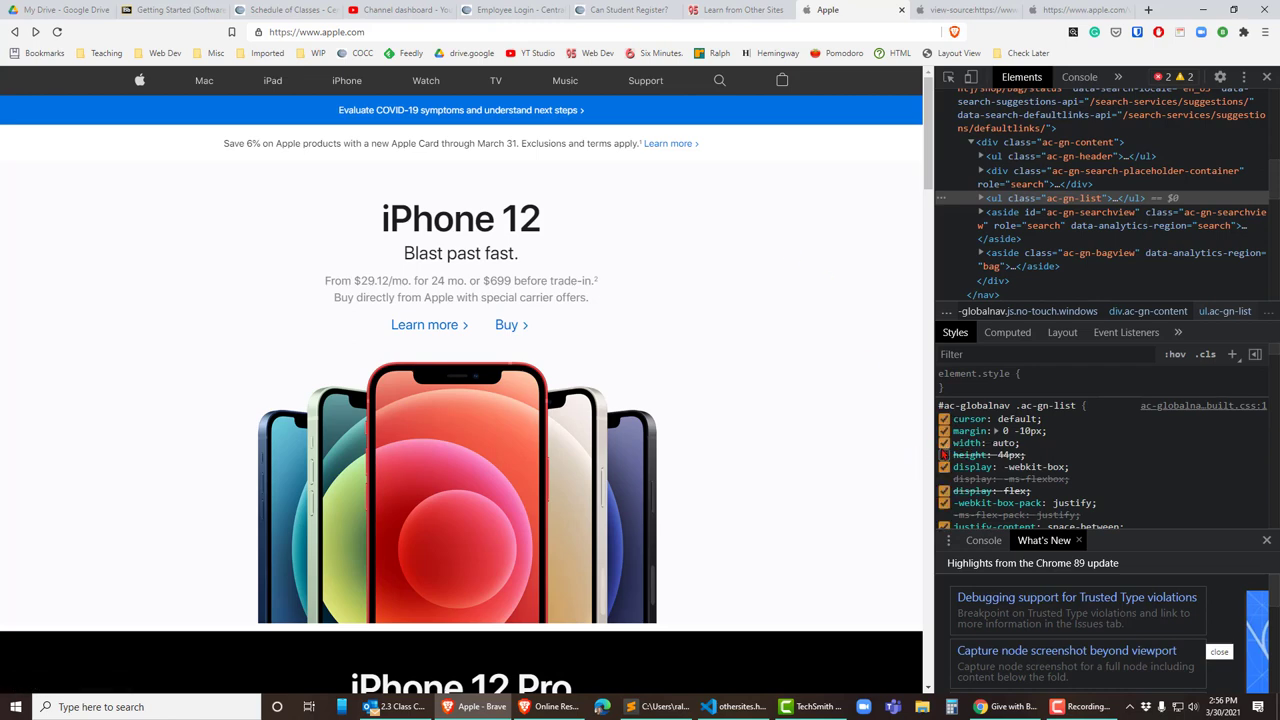
click(944, 455)
click(944, 442)
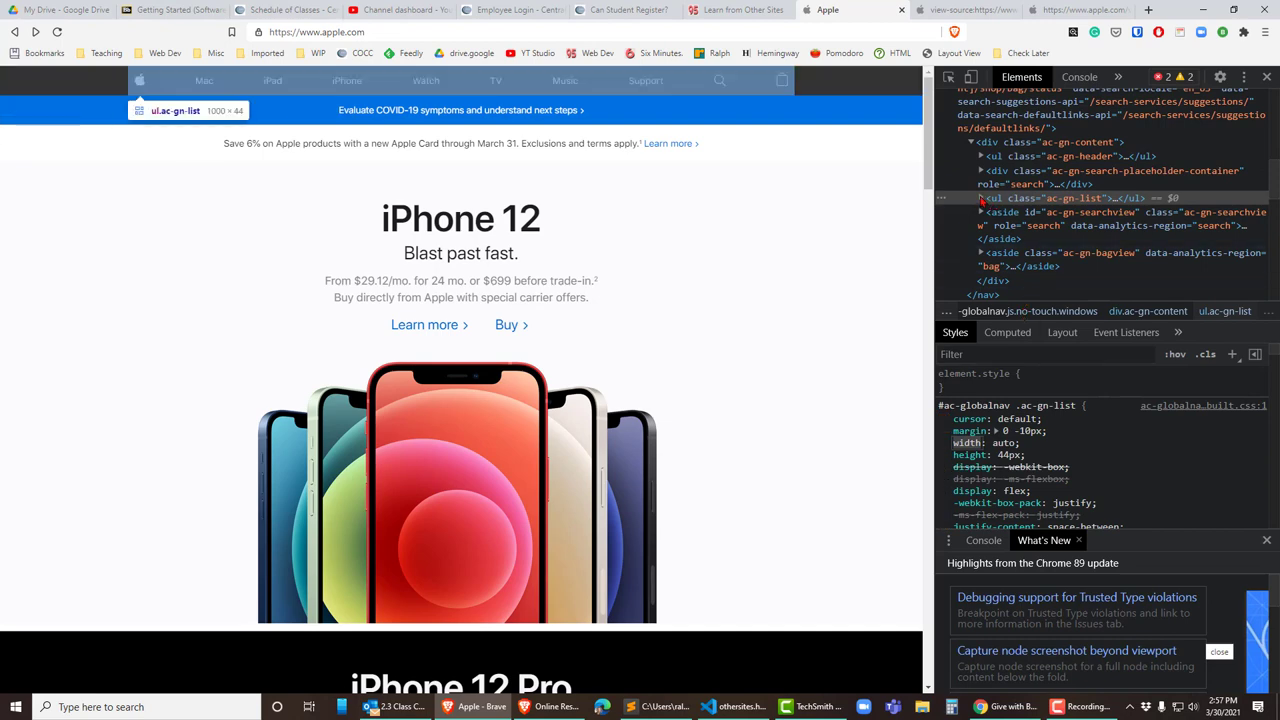
Step: Expand ul.ac-gn-list and li.ac-gn-mac, then select the a.ac-gn-link-mac node to show its styles
click(981, 198)
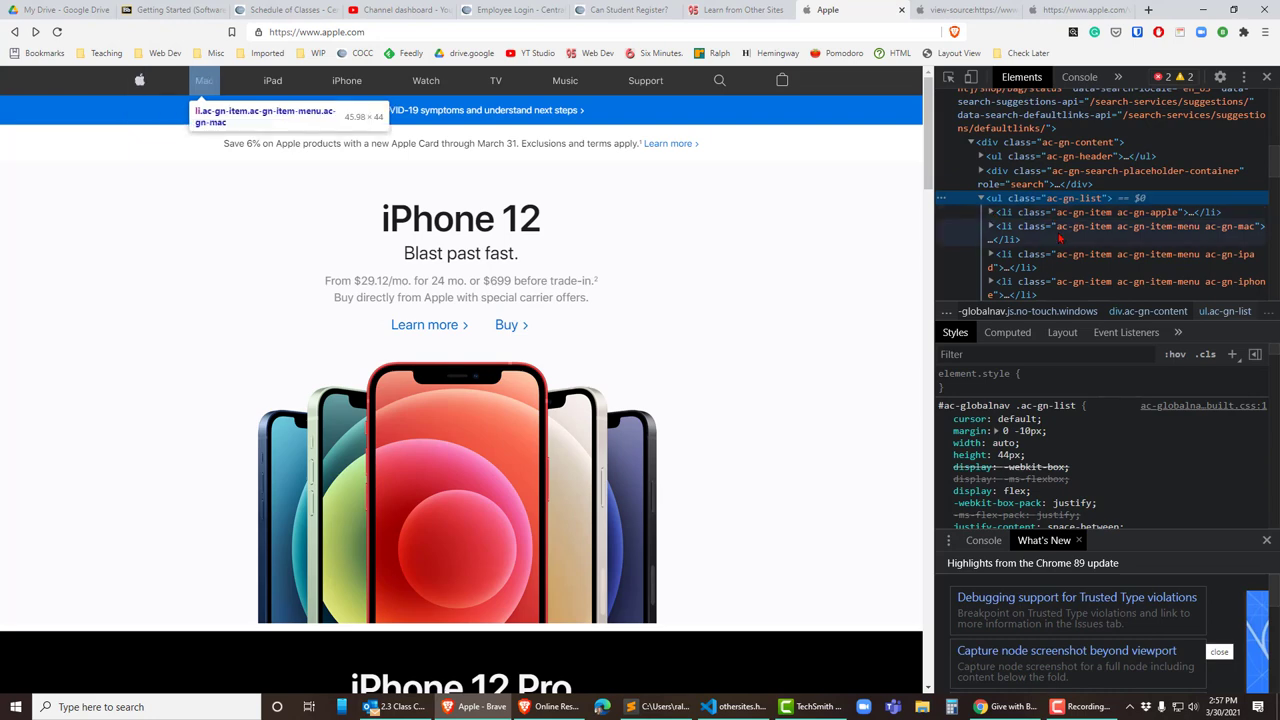
scroll(1081, 234, down, 1)
scroll(1081, 234, down, 1)
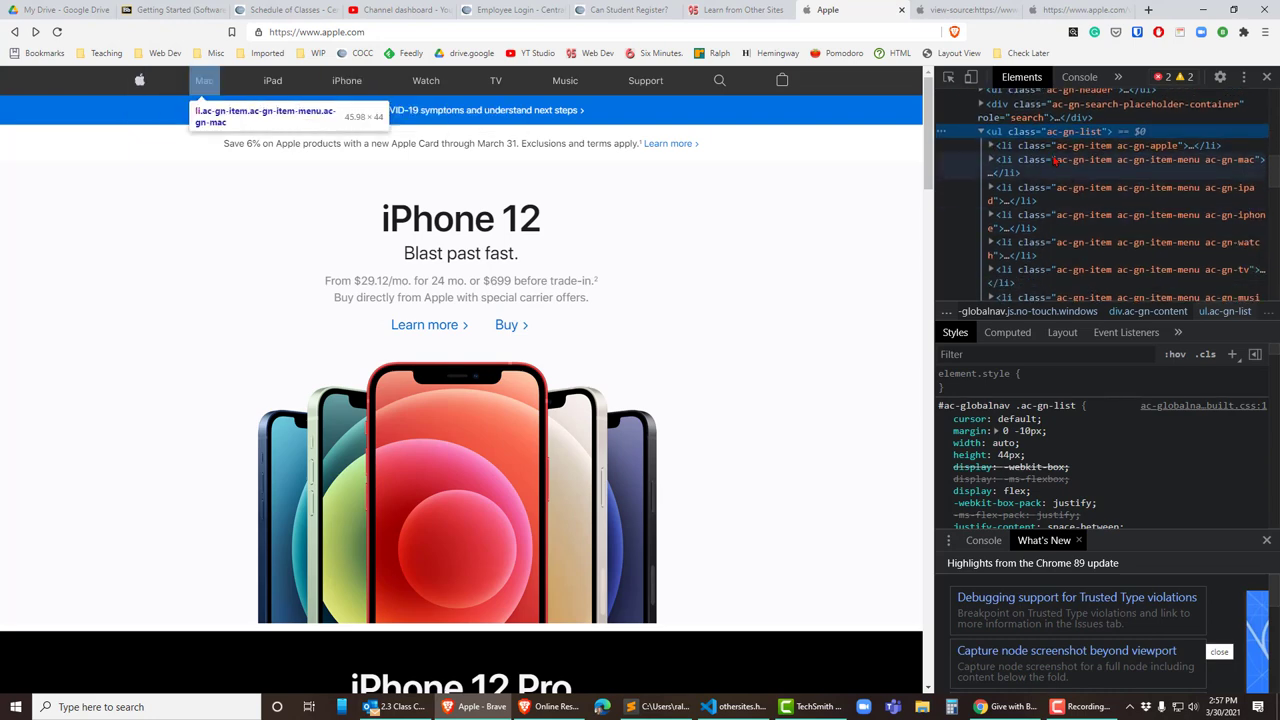
click(991, 160)
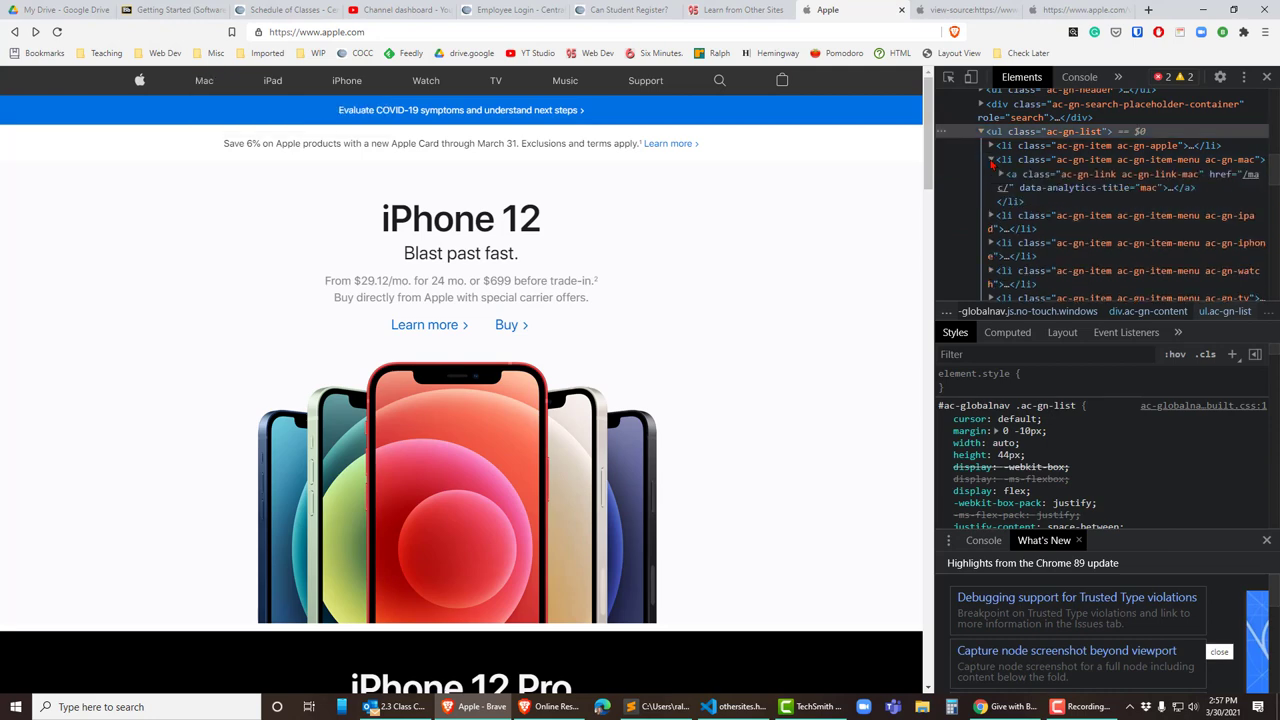
click(1053, 179)
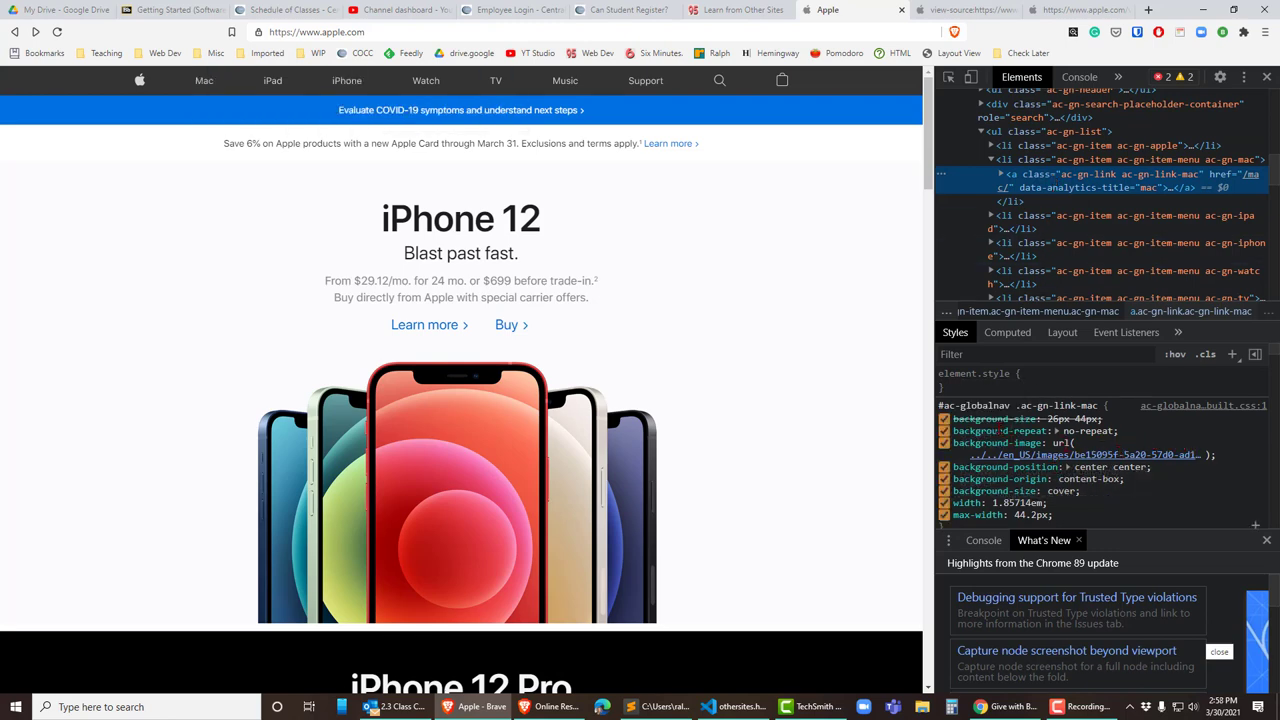
mouse_move(1069, 444)
Step: Leave the Mac link's background-image unchecked and start a new blank declaration in its rule
click(945, 444)
click(944, 444)
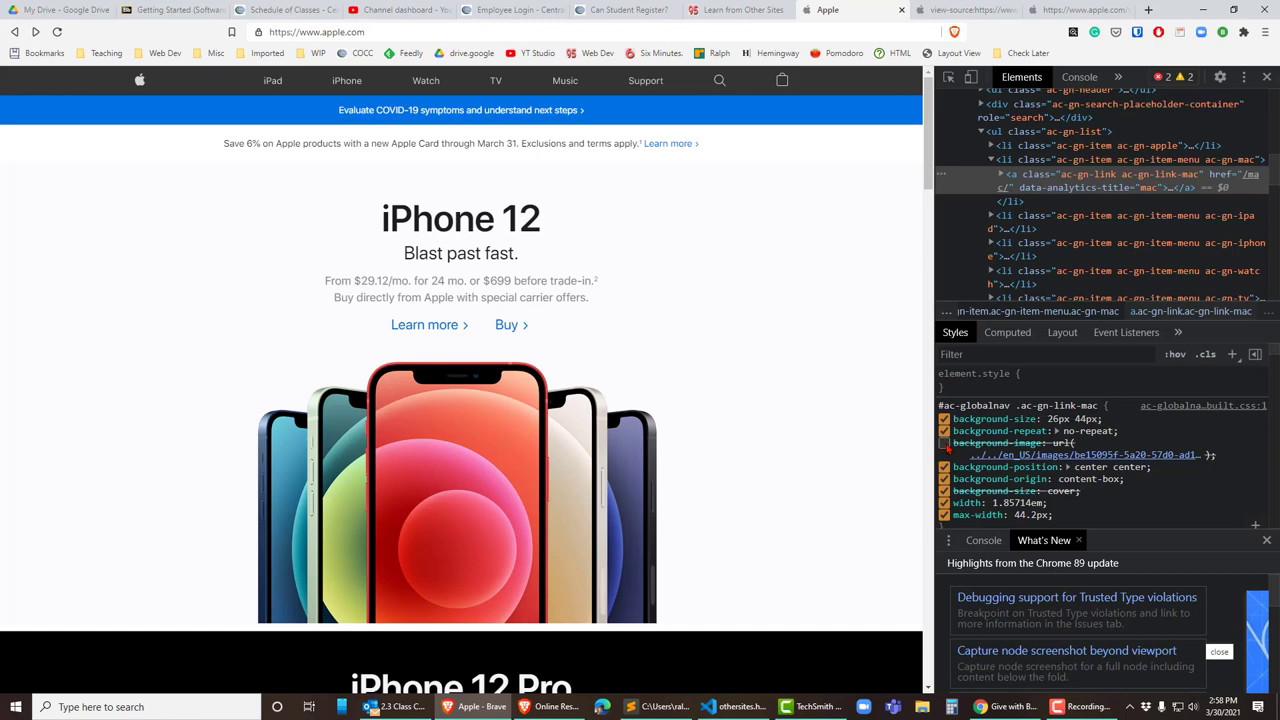
click(944, 444)
click(944, 444)
click(945, 446)
click(945, 446)
click(945, 445)
click(944, 444)
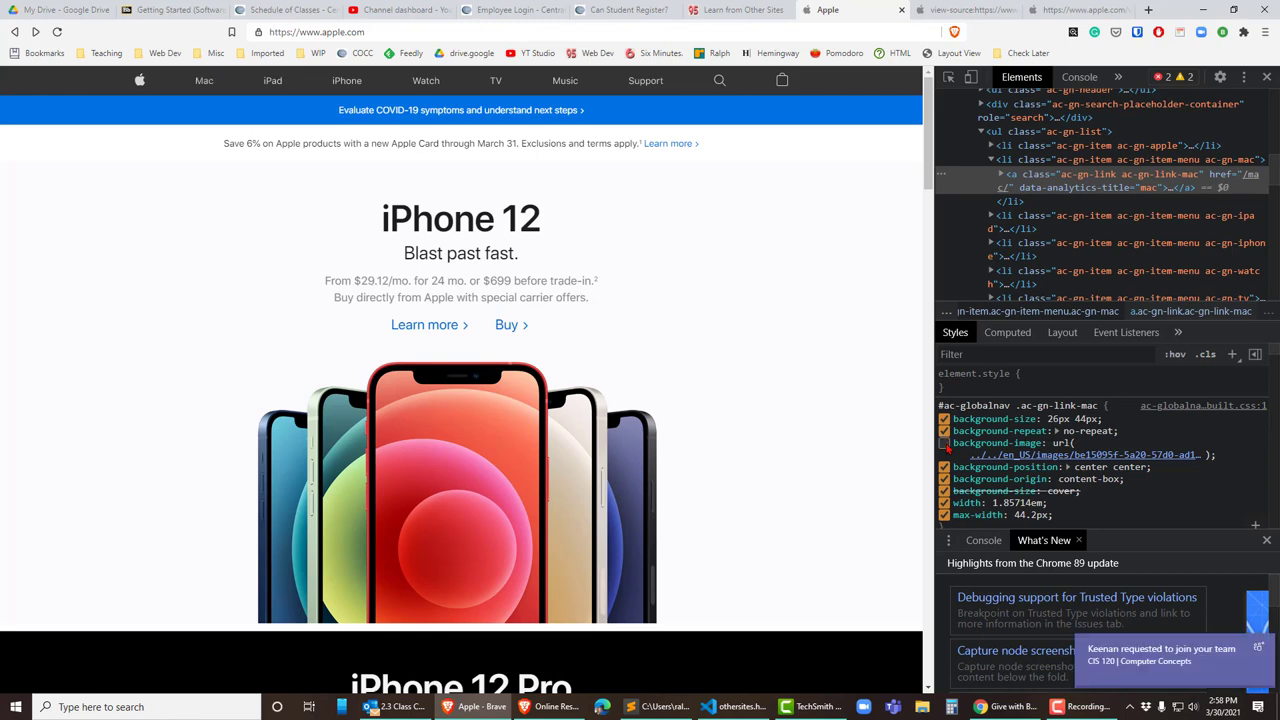
click(944, 444)
click(1124, 437)
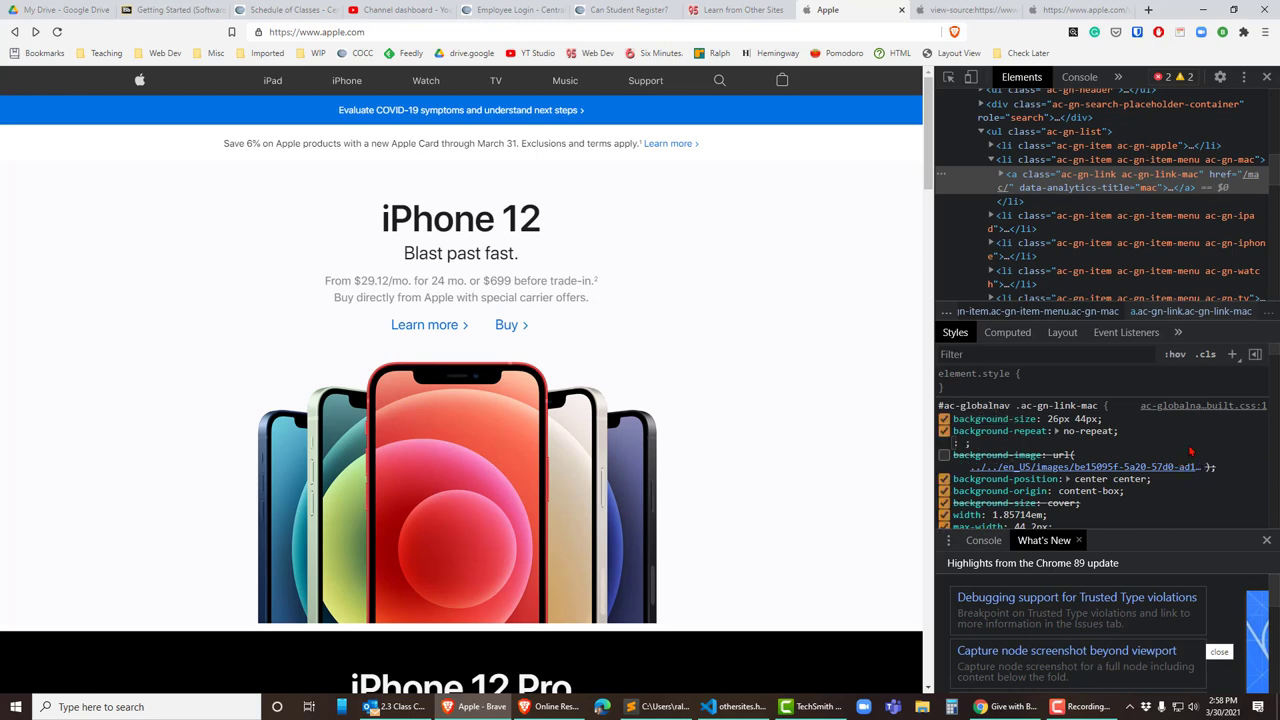
Step: Add background-color: red to the Mac link rule and re-enable its background-image
text(background-color)
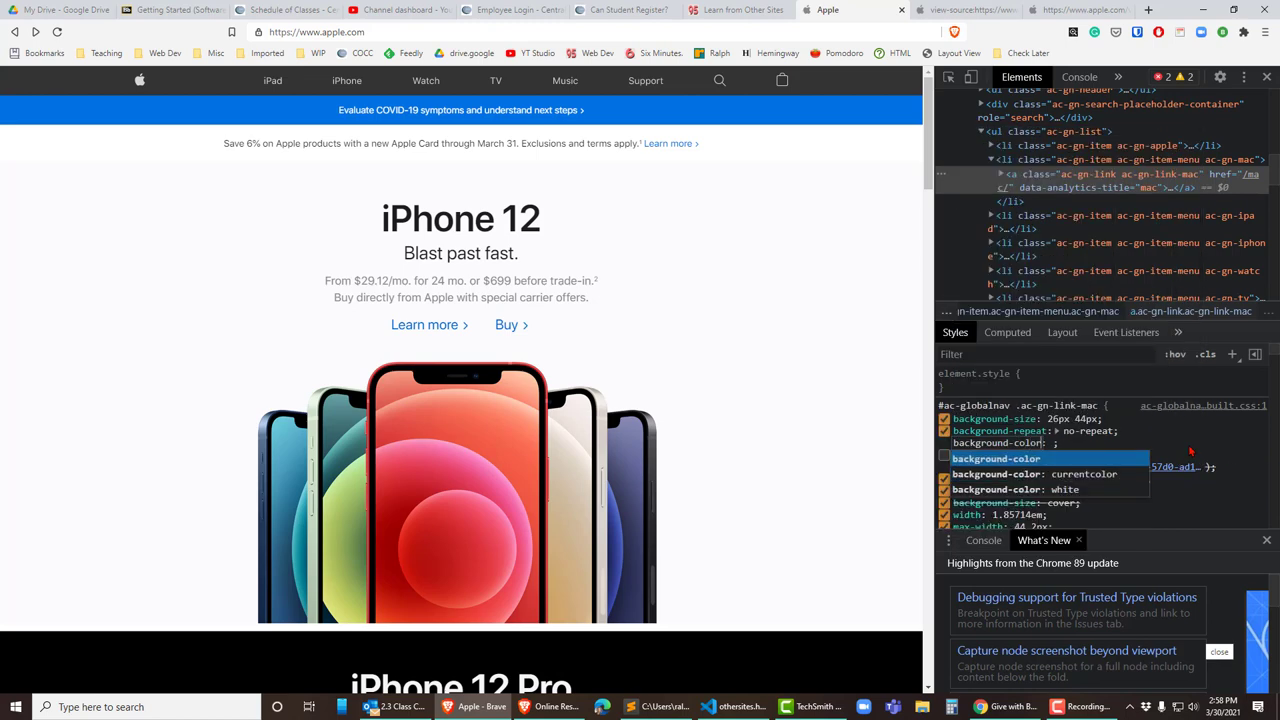
key(Tab)
text(red)
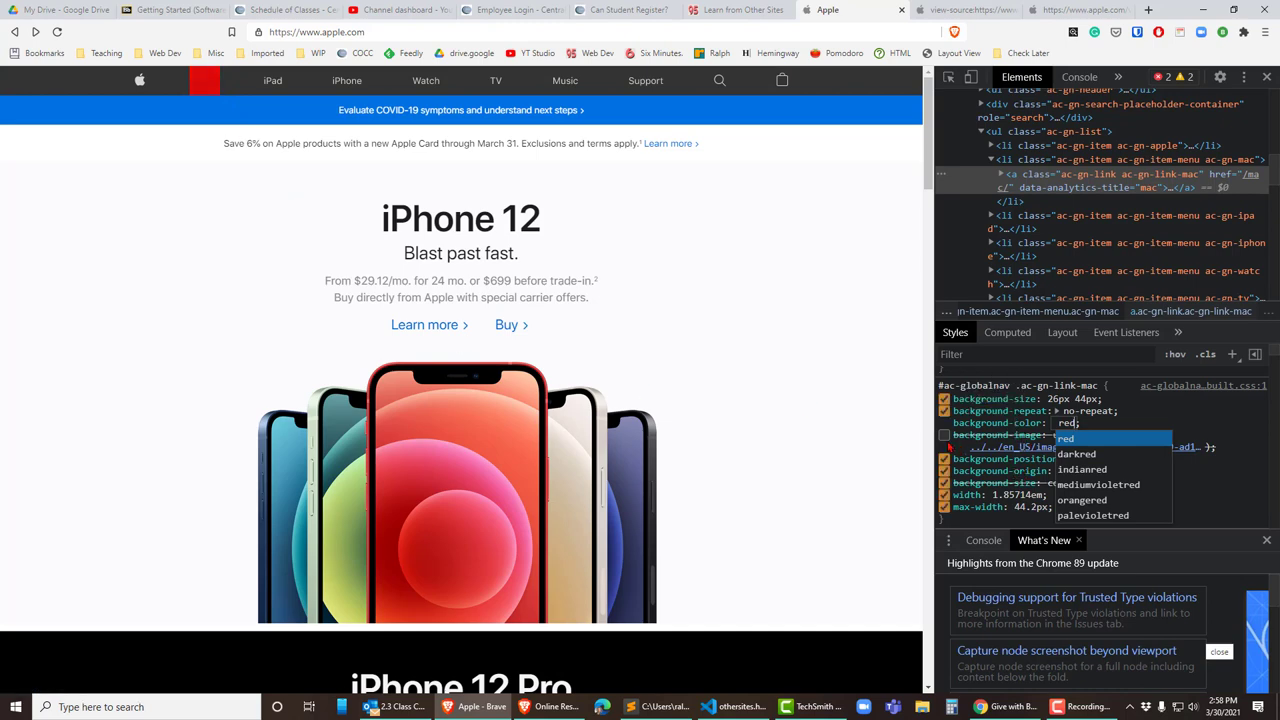
key(Return)
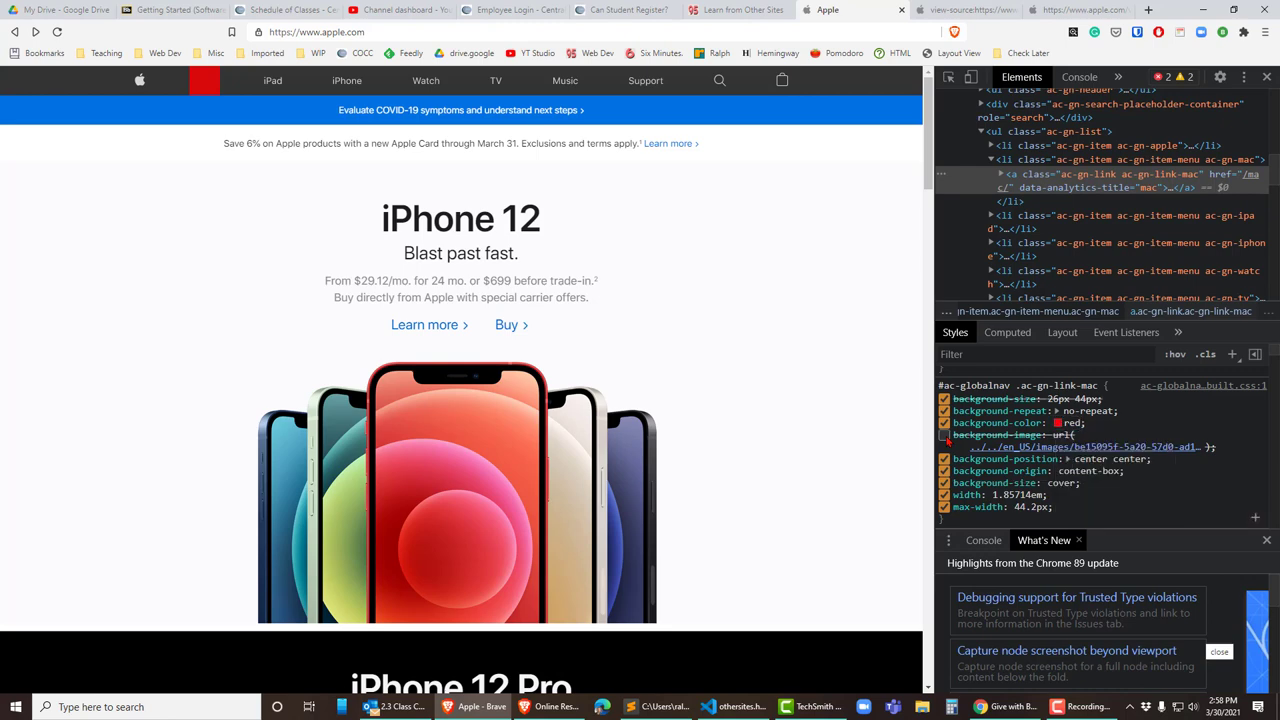
click(944, 435)
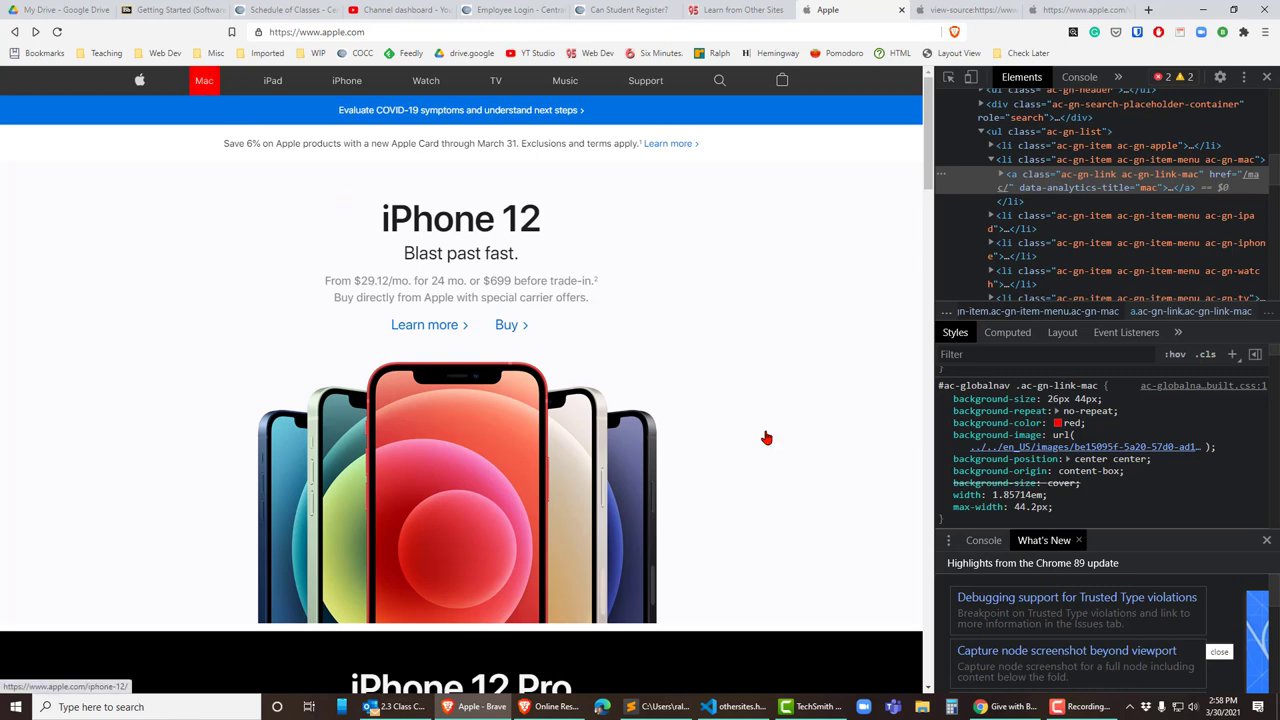
mouse_move(1000, 447)
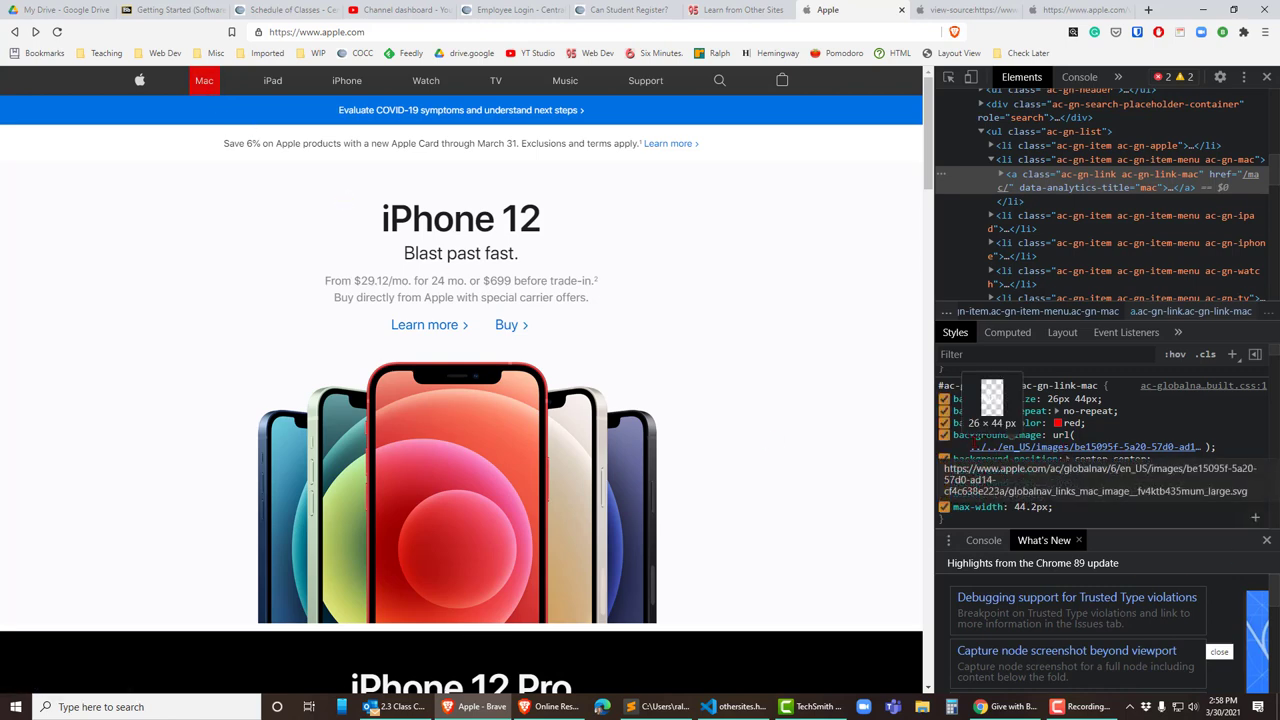